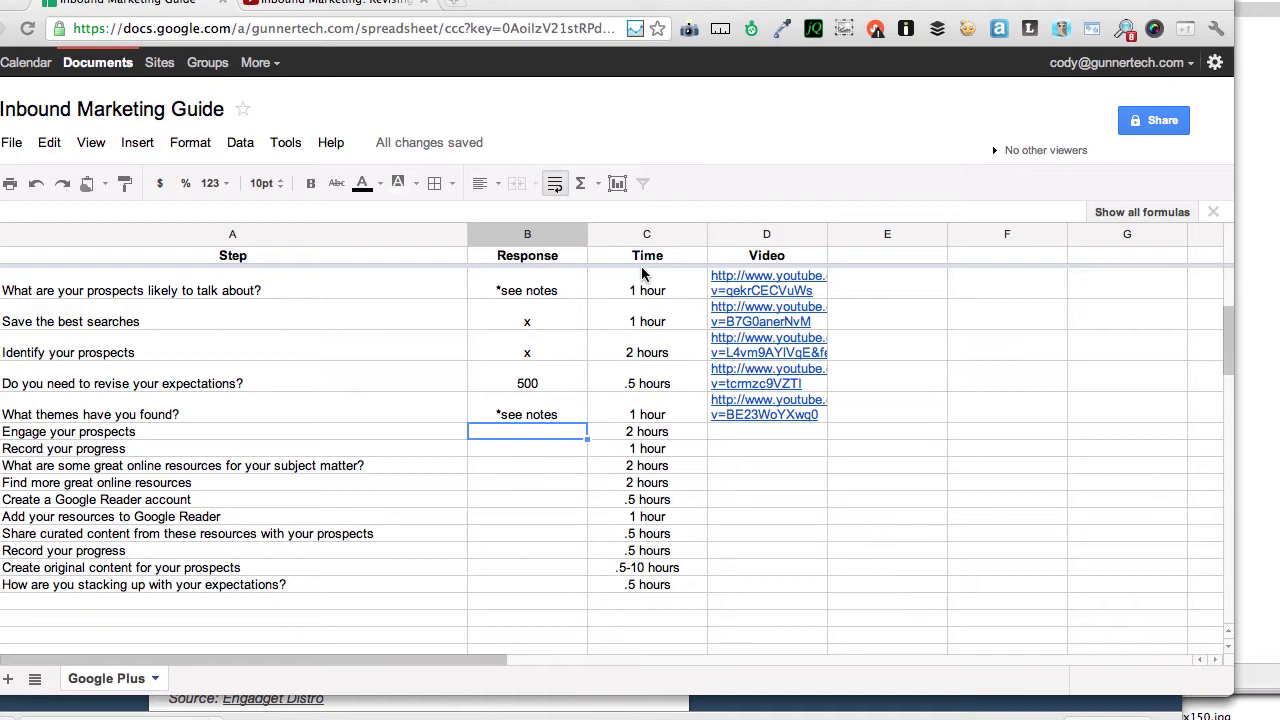
- Switch to the browser, open the Cupcake - Prospects circle stream in Google+, and scroll down to the Bob Marley post
key("super+Tab")
key("super+Tab")
key("super+Tab")
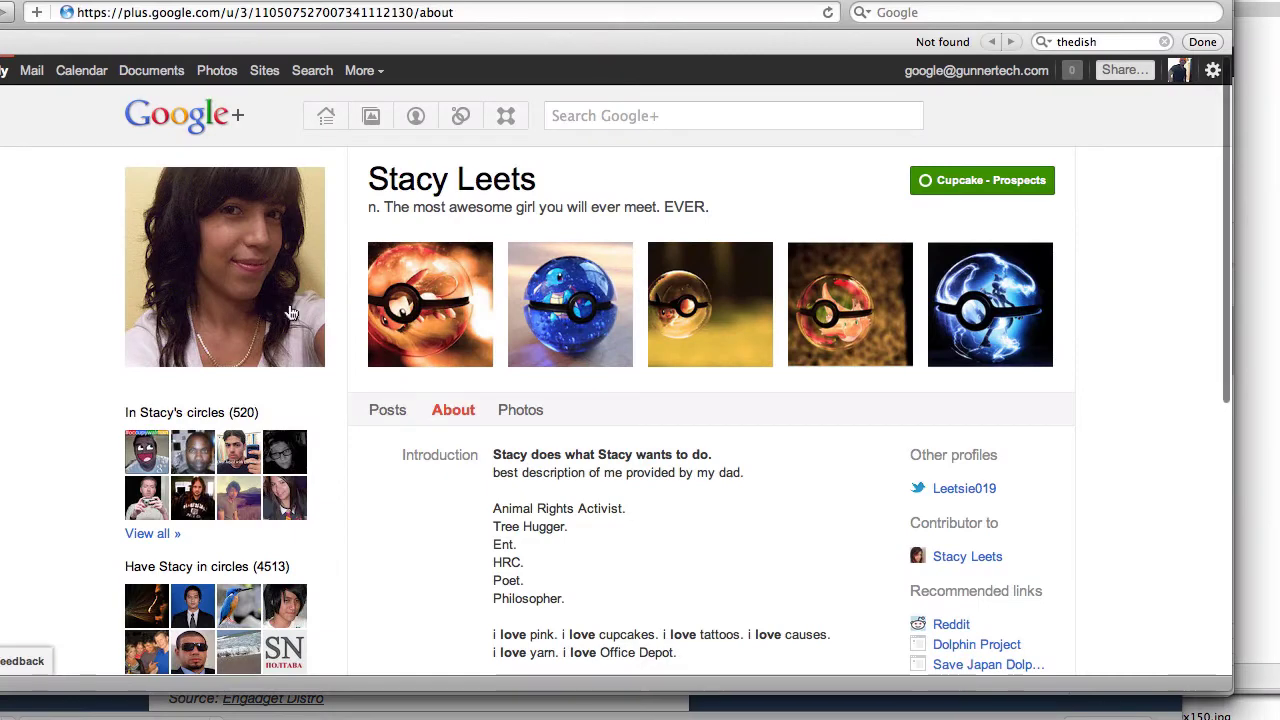
left_click(186, 120)
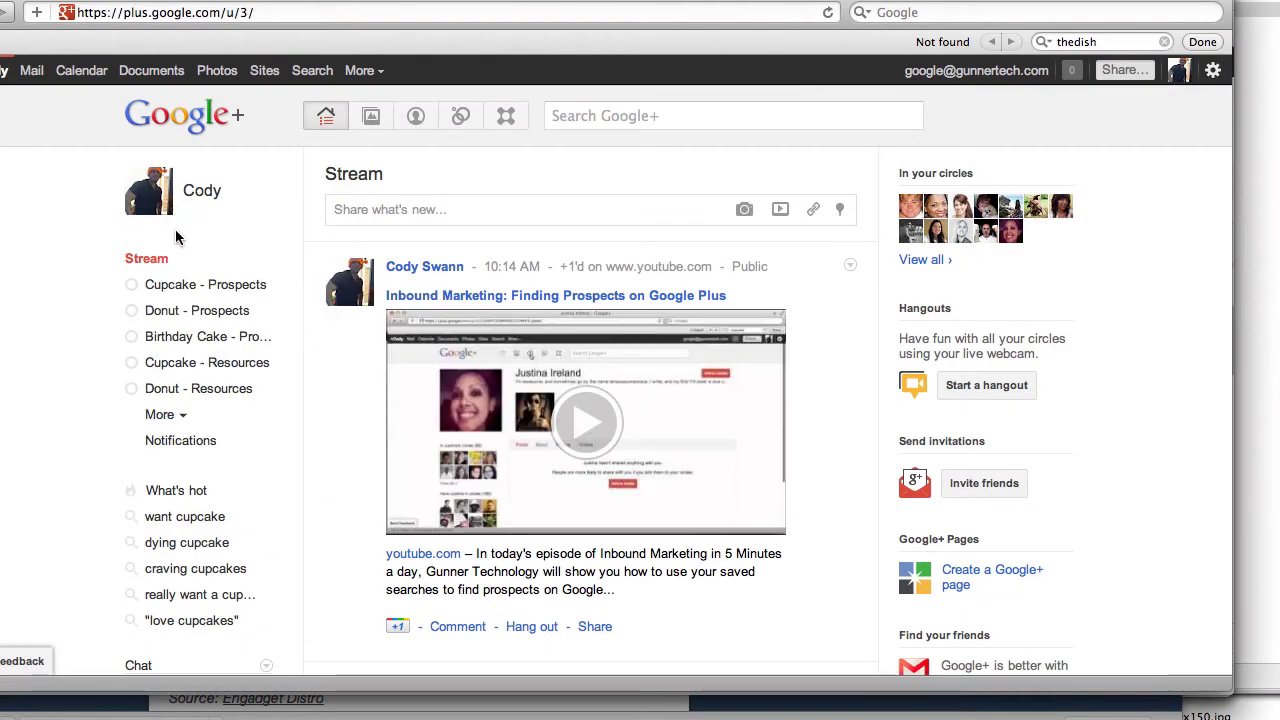
left_click(200, 283)
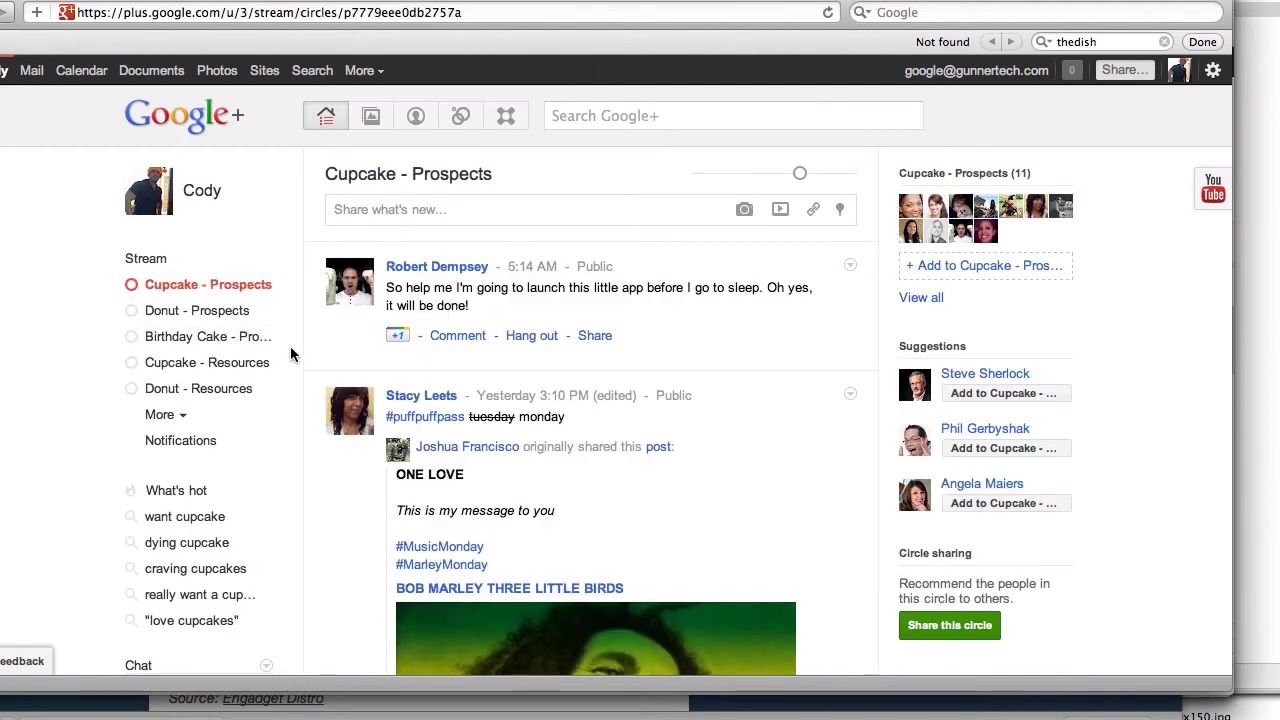
scroll(291, 354, "down", 1)
scroll(291, 354, "down", 3)
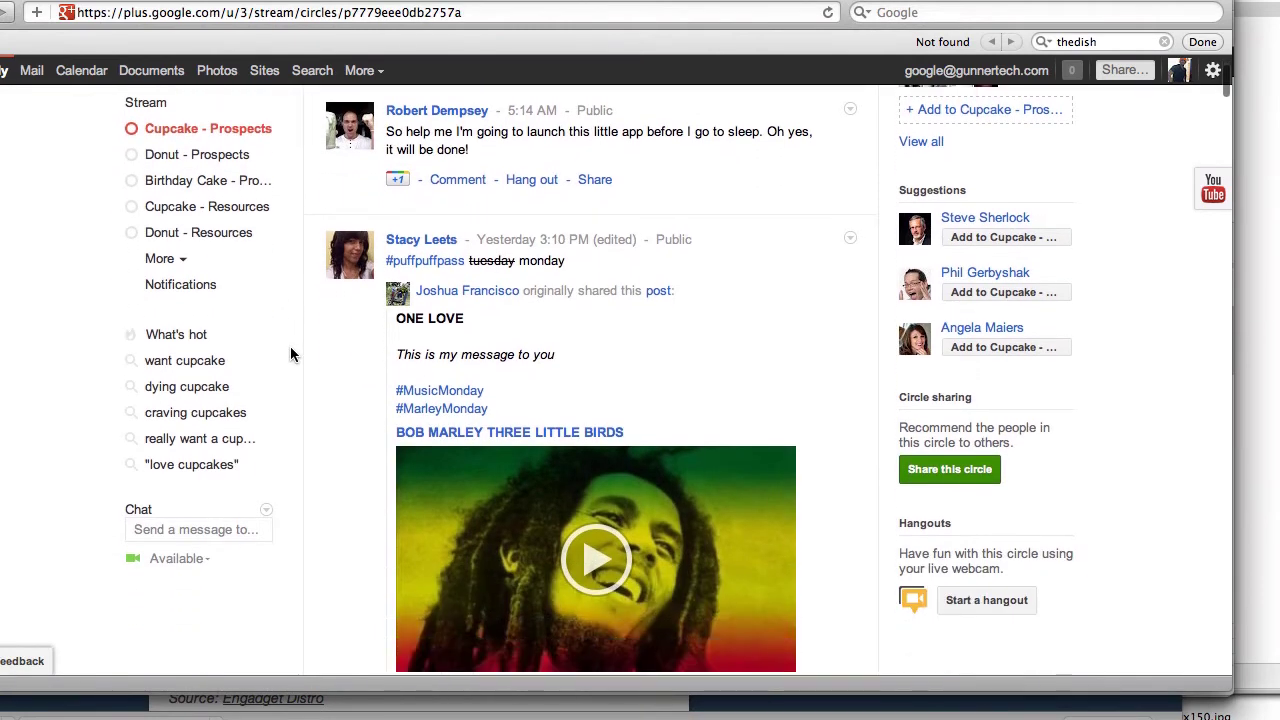
scroll(291, 354, "down", 2)
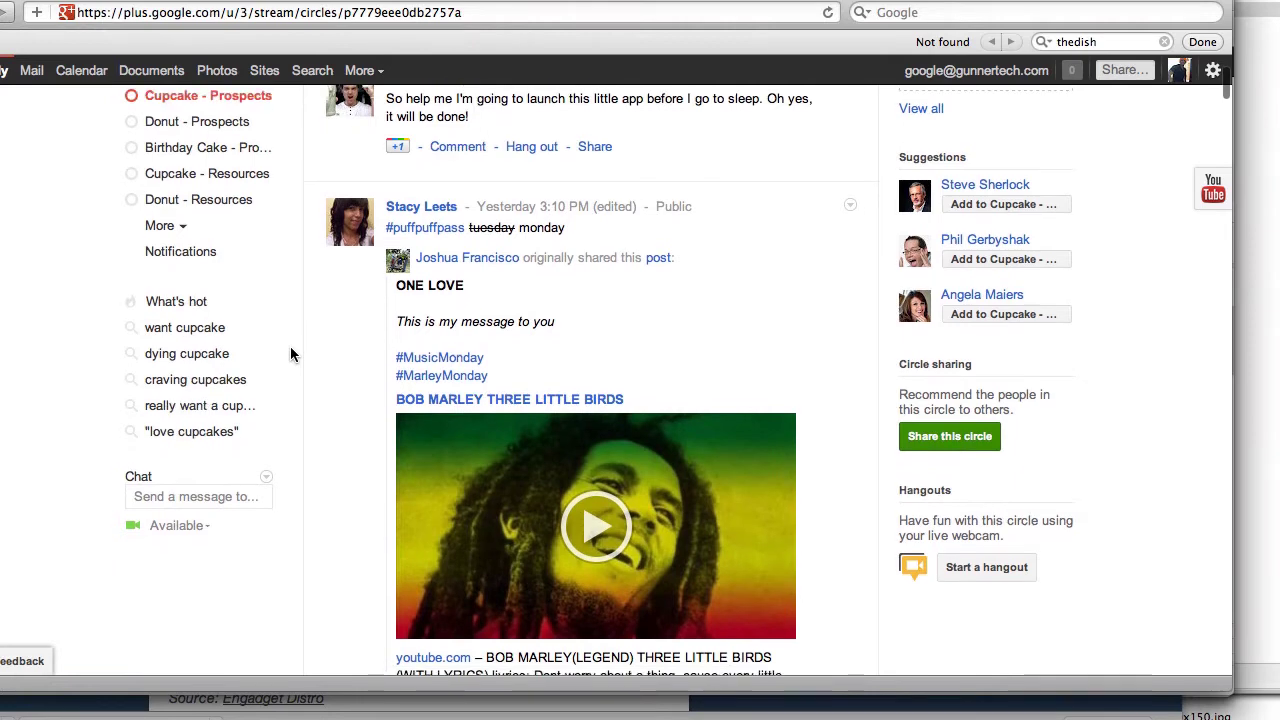
scroll(291, 354, "down", 1)
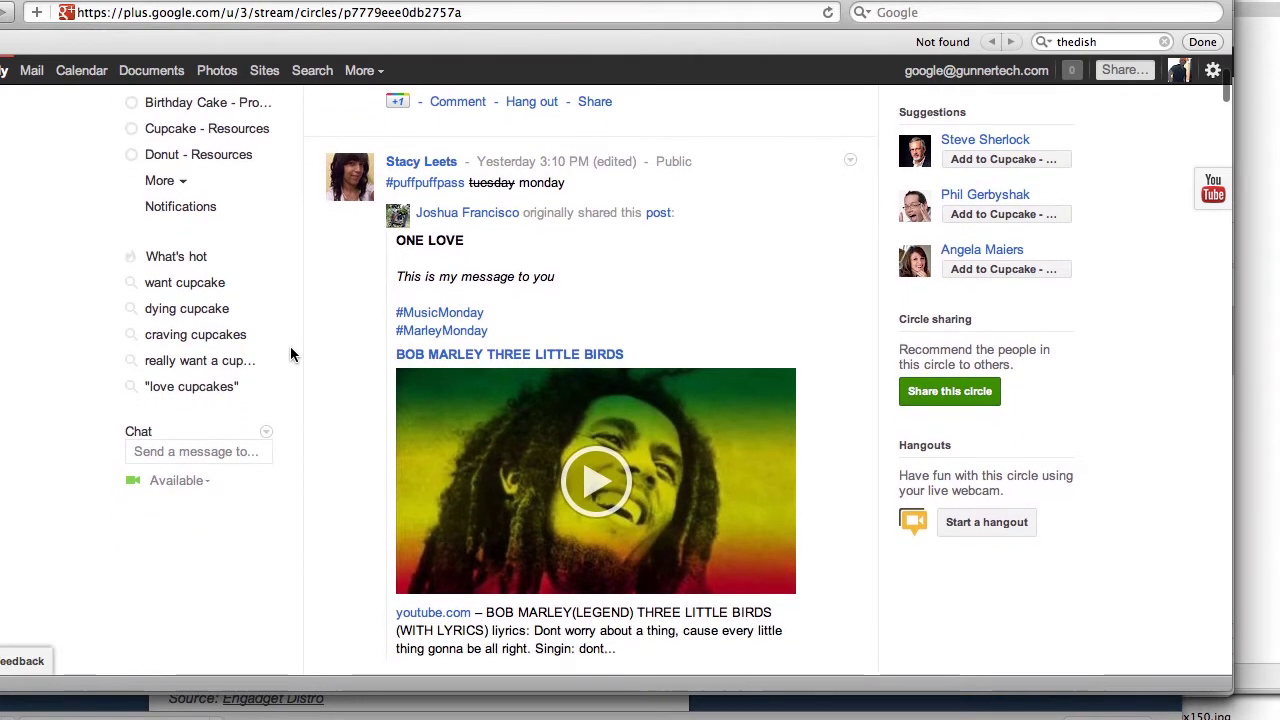
scroll(290, 350, "down", 3)
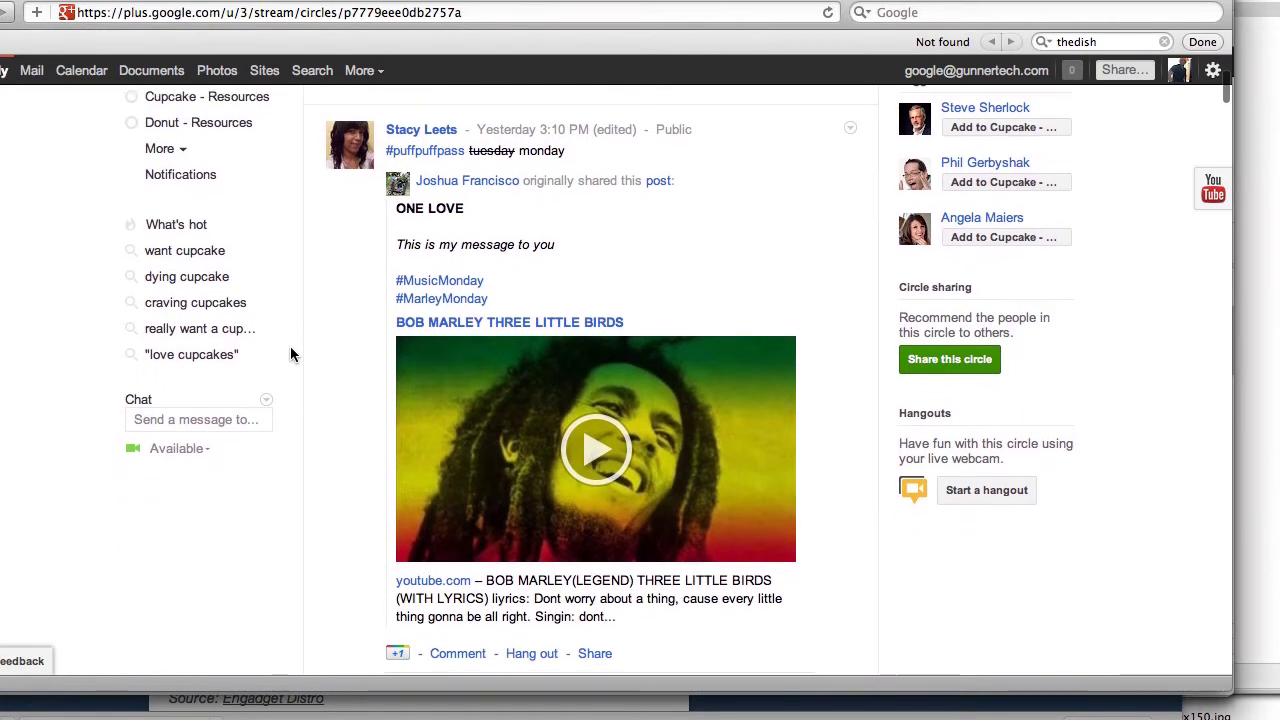
scroll(290, 354, "down", 3)
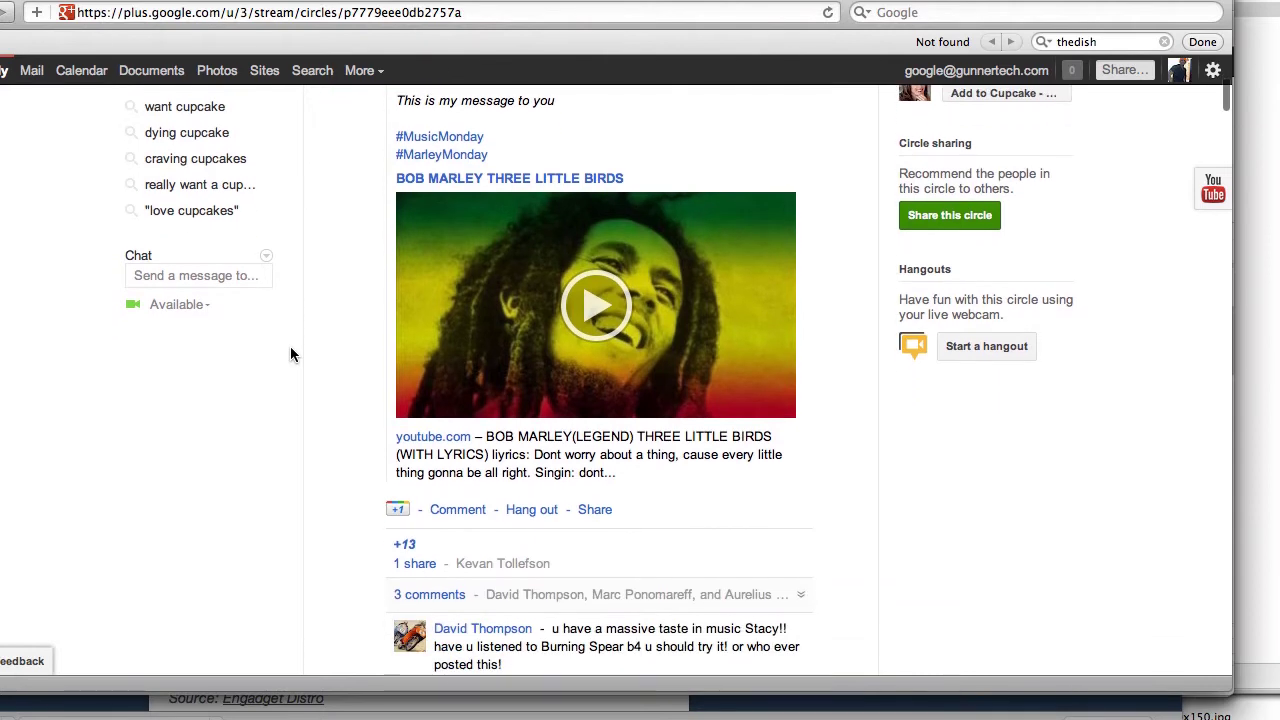
scroll(290, 354, "down", 1)
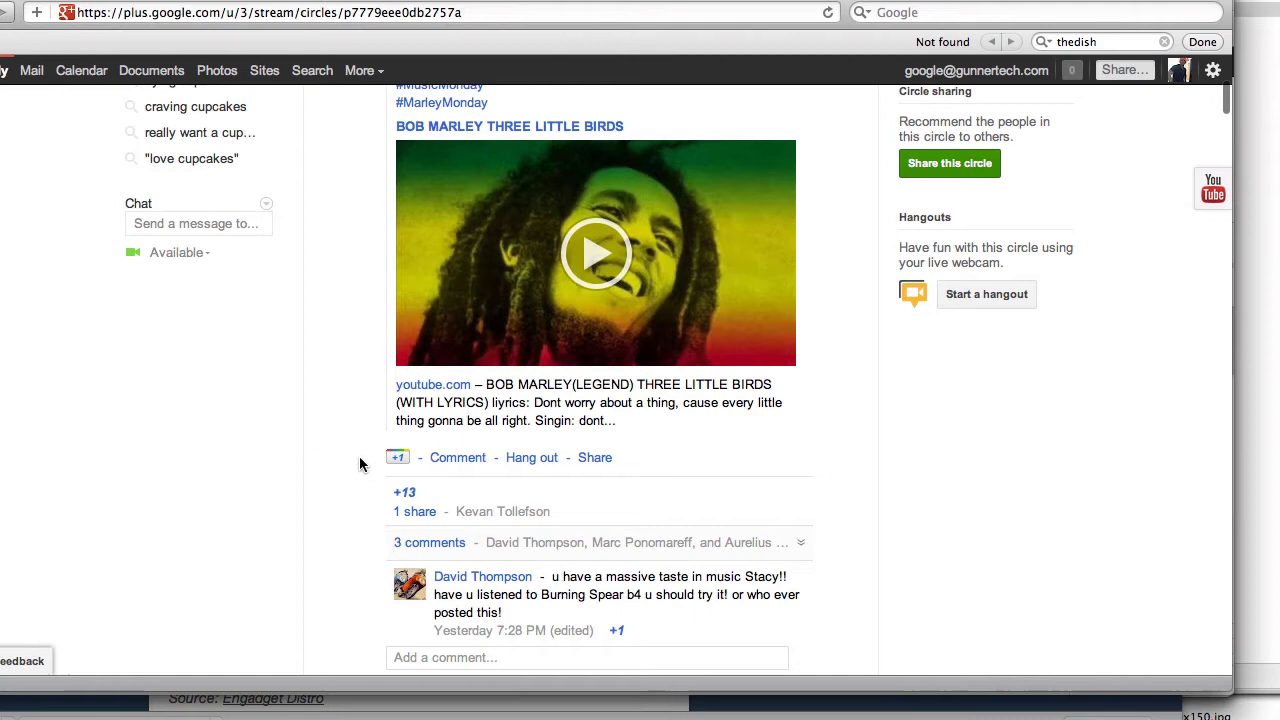
left_click(398, 459)
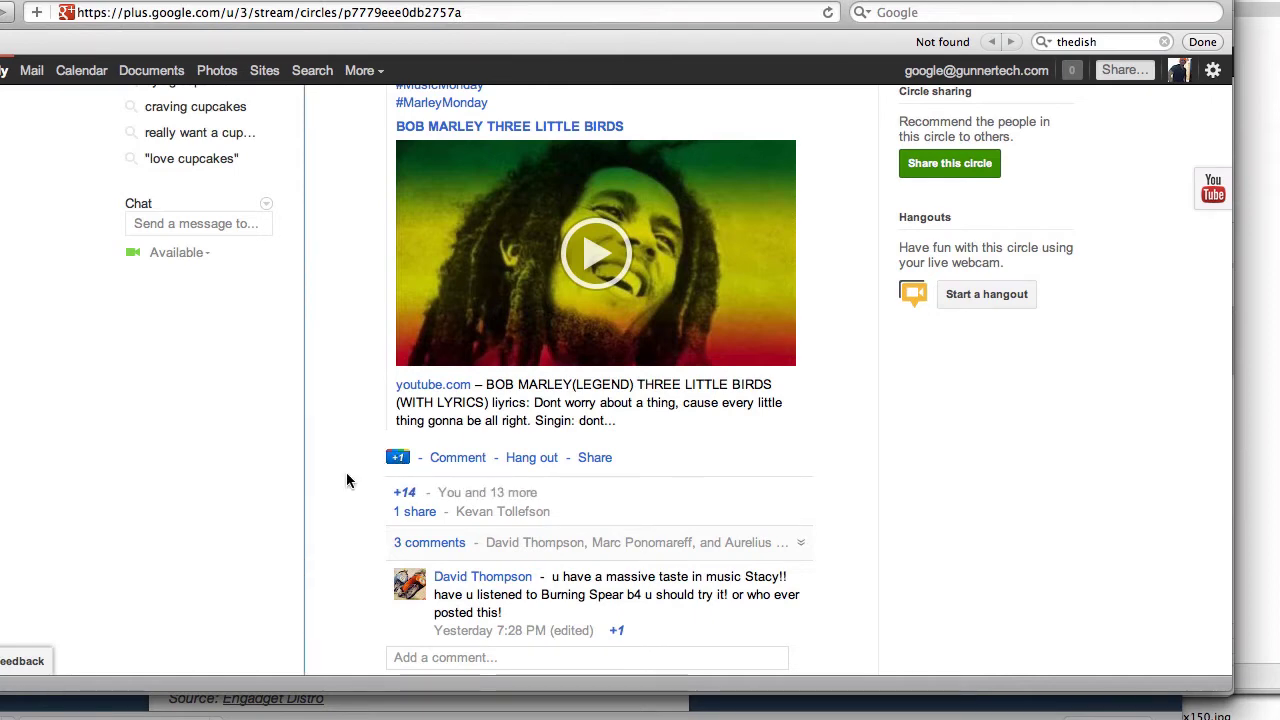
scroll(347, 475, "up", 5)
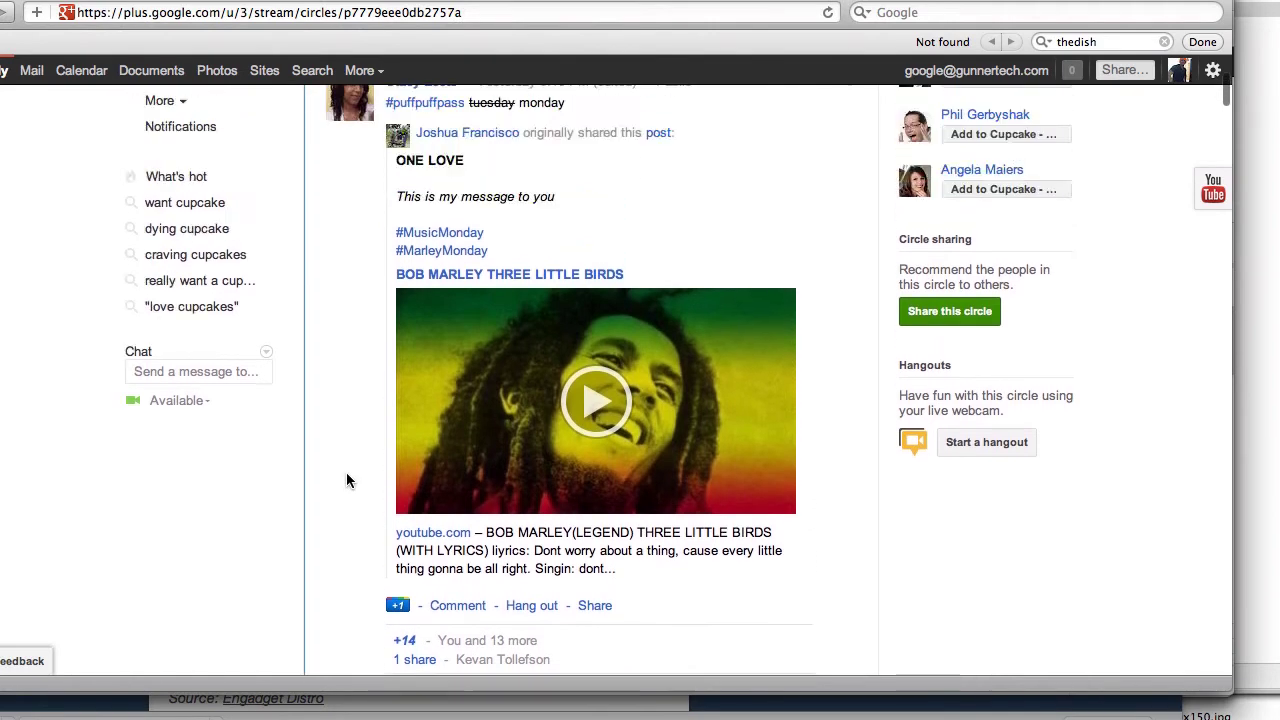
scroll(347, 478, "down", 10)
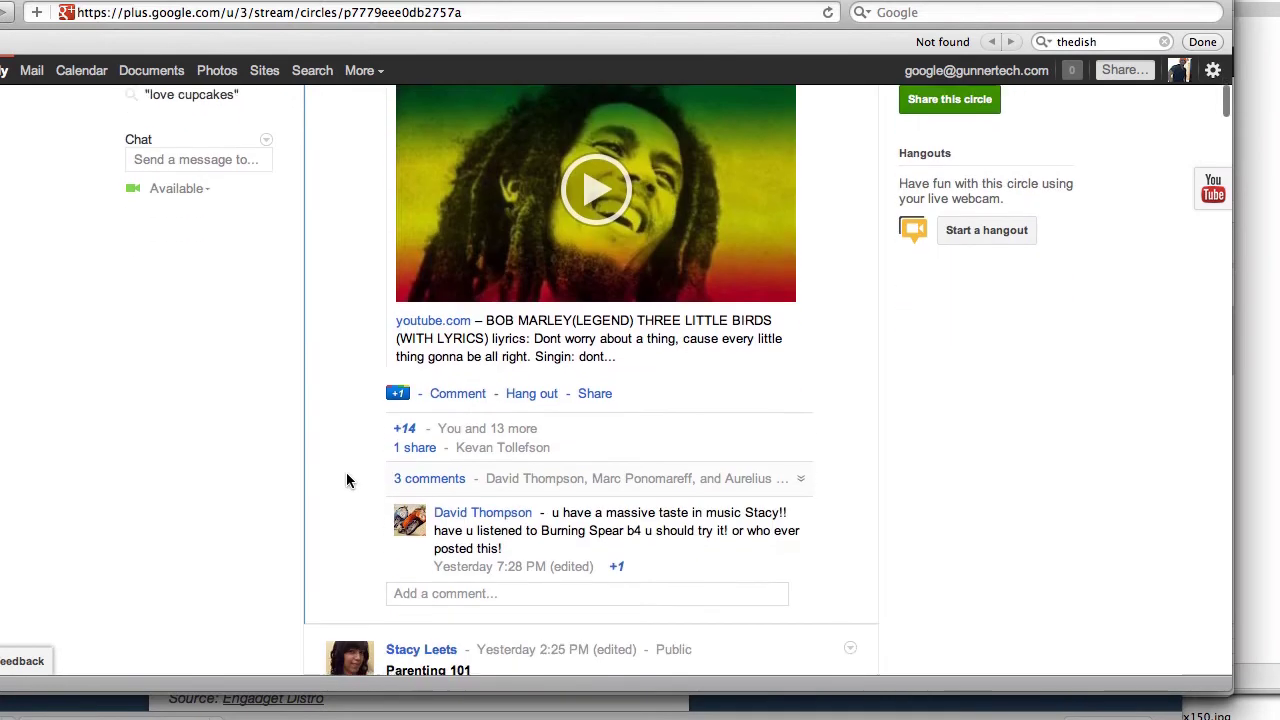
scroll(347, 480, "down", 6)
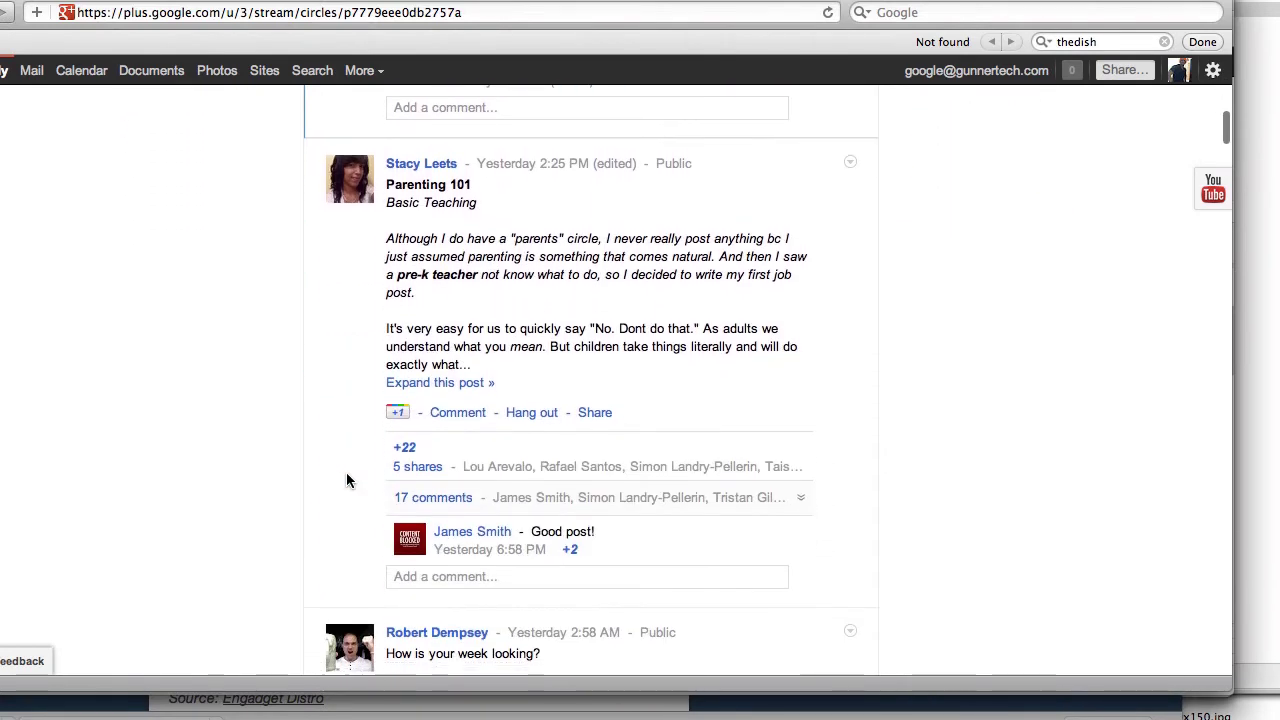
scroll(346, 481, "down", 1)
scroll(346, 481, "up", 1)
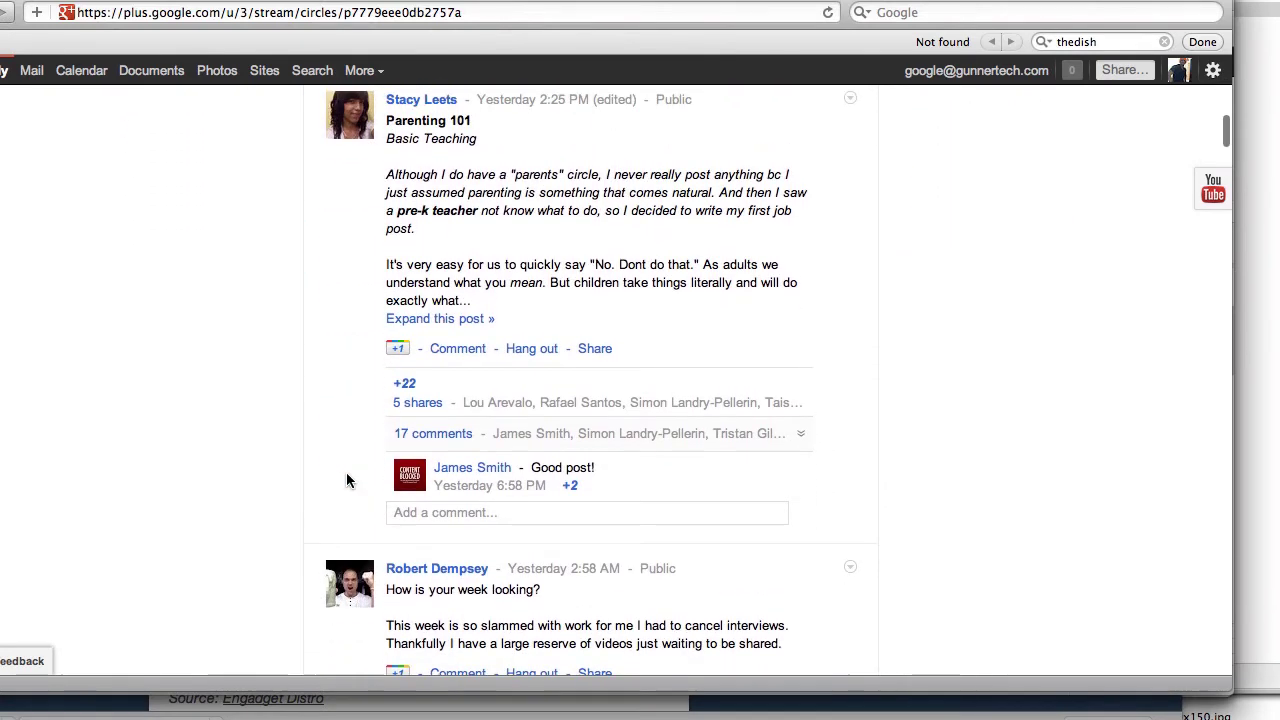
- Expand the Parenting 101 post to its full text and +1 it, bringing it to +23
left_click(408, 319)
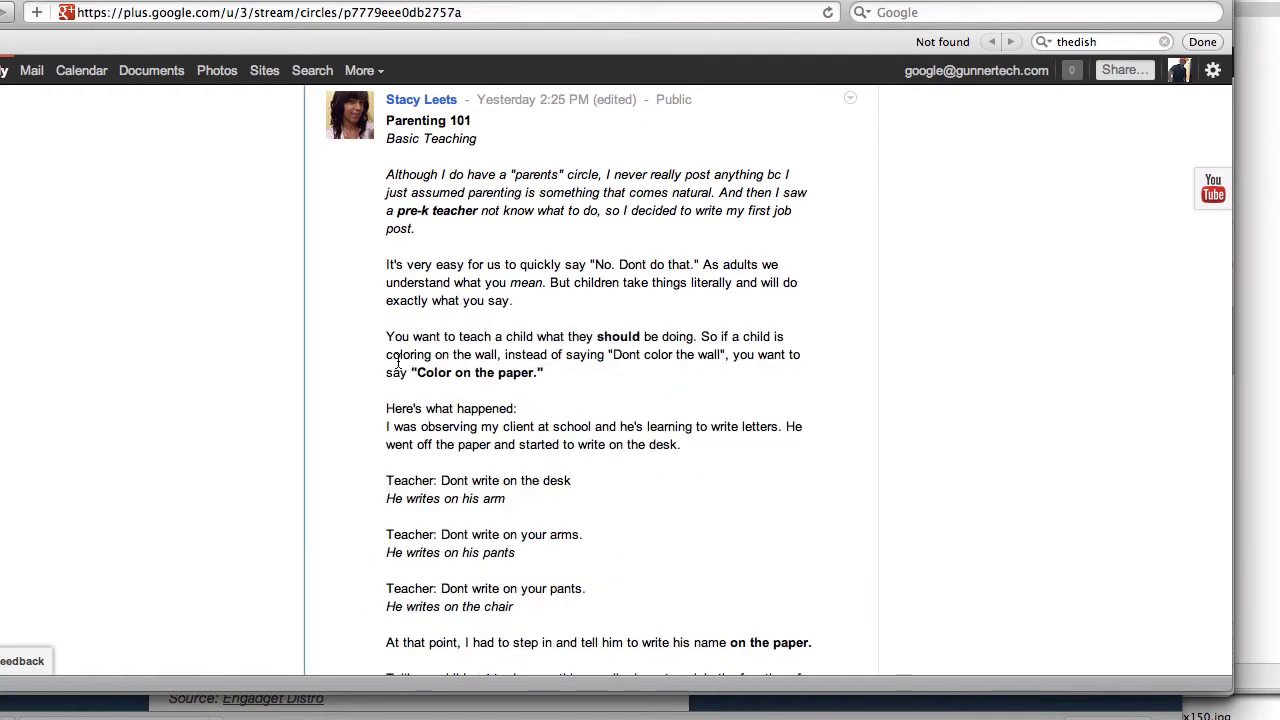
scroll(398, 362, "down", 5)
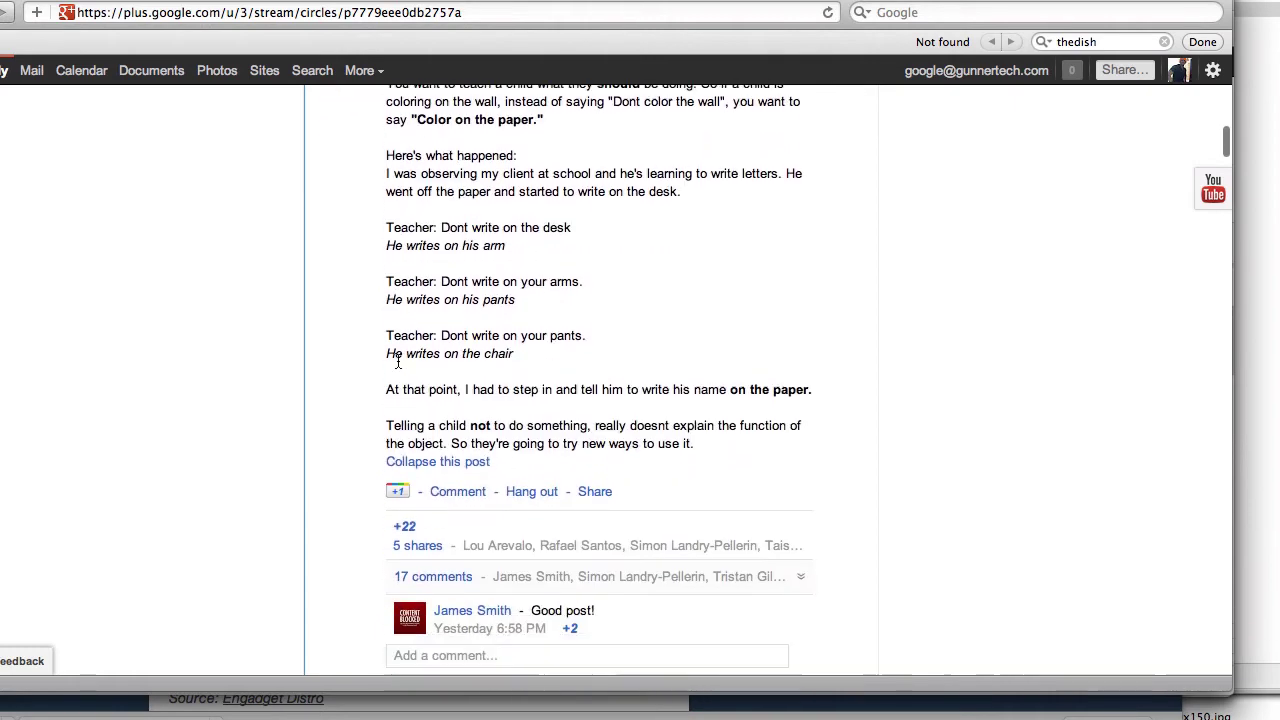
left_click(396, 492)
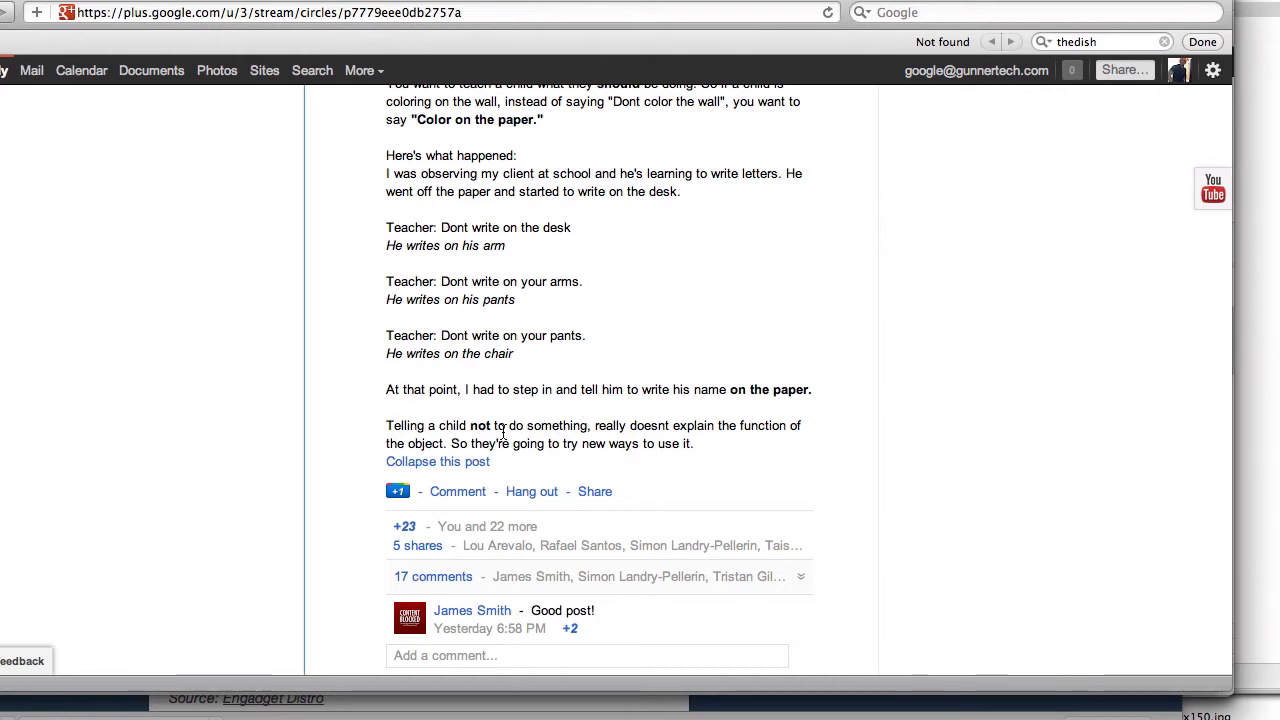
- Post a comment on Parenting 101 beginning 'So true about telling a child not to use something' and ending 'rope our cat!'
left_click(457, 492)
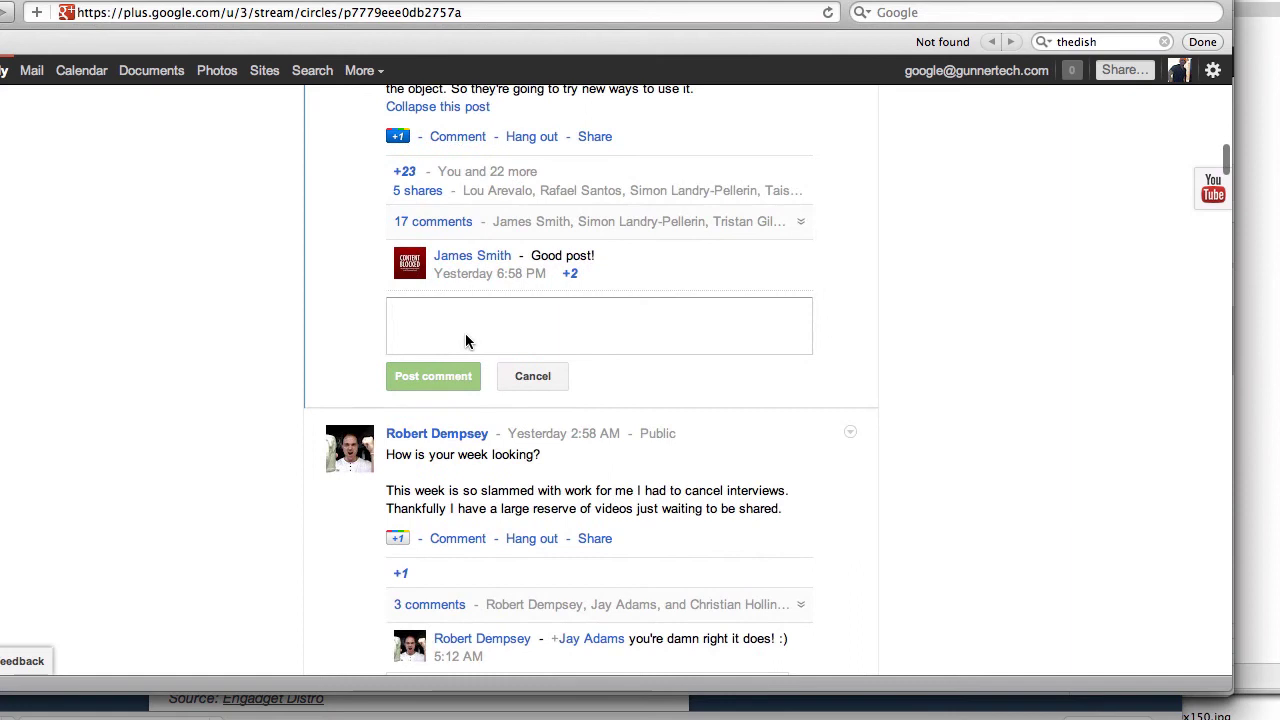
scroll(465, 341, "up", 1)
type("So tru ab")
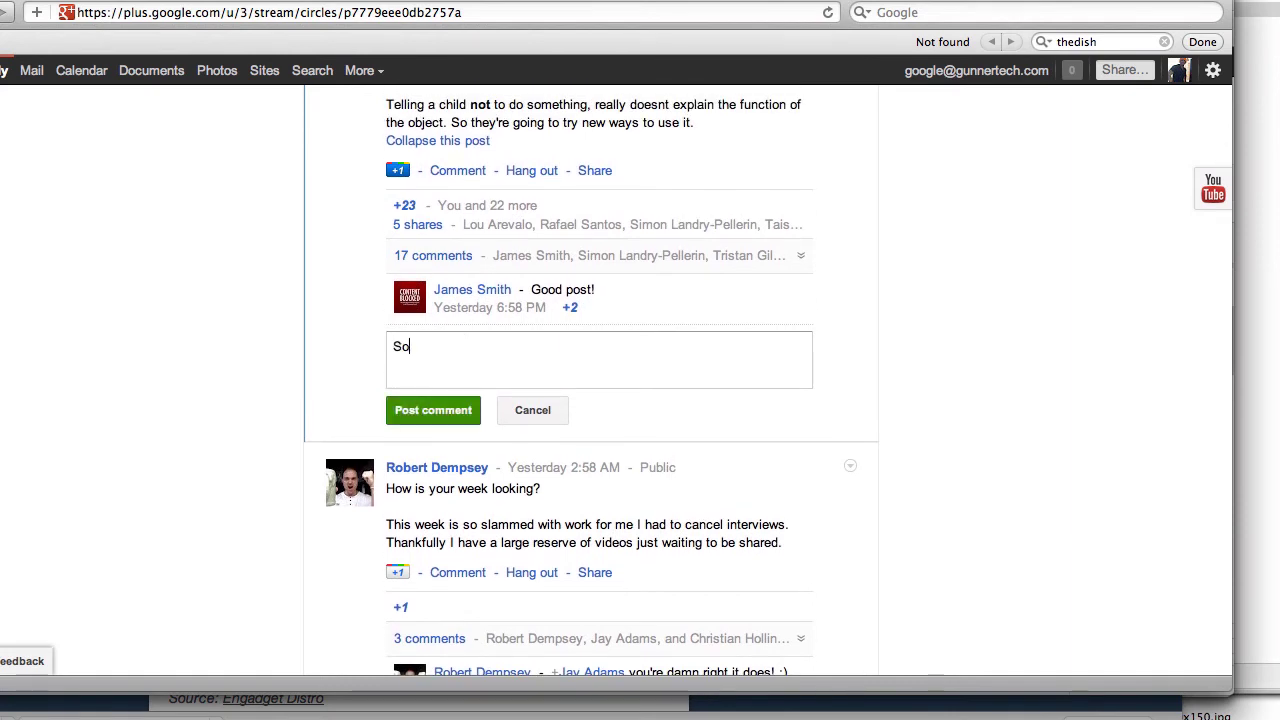
key("BackSpace")
key("BackSpace")
key("BackSpace")
type("e about telling a")
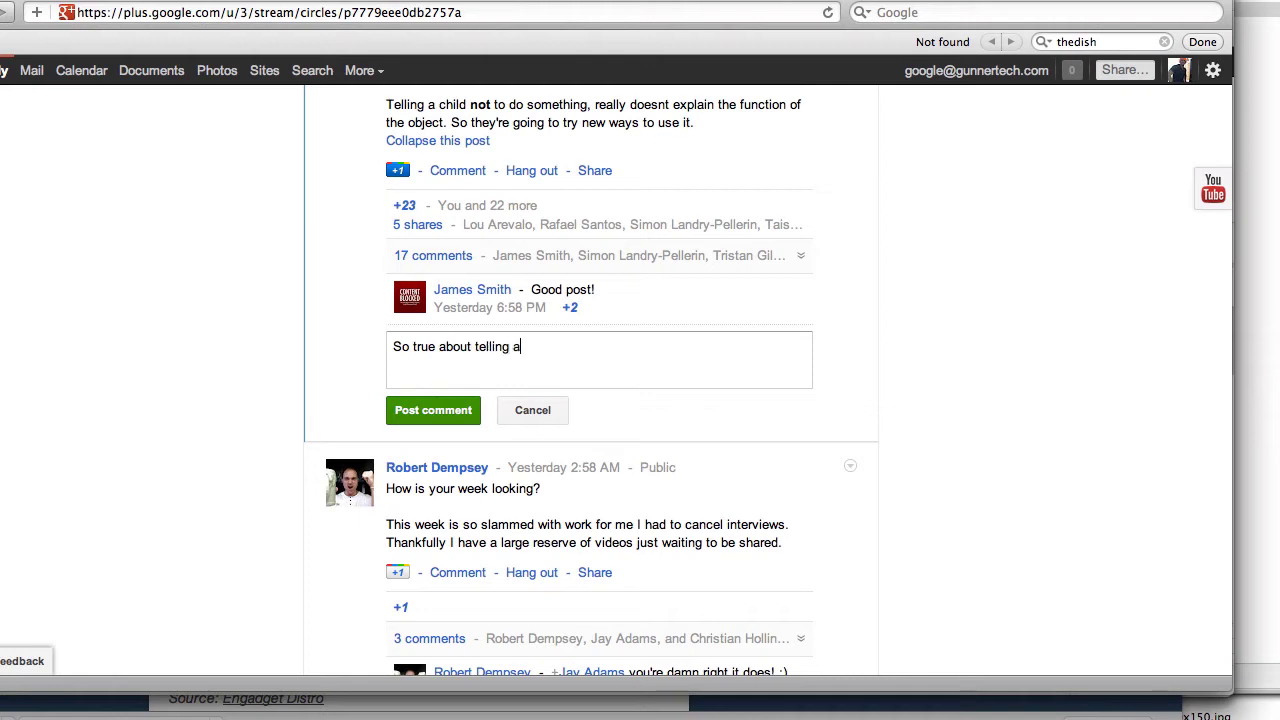
type(" child not to use something. Just the othe")
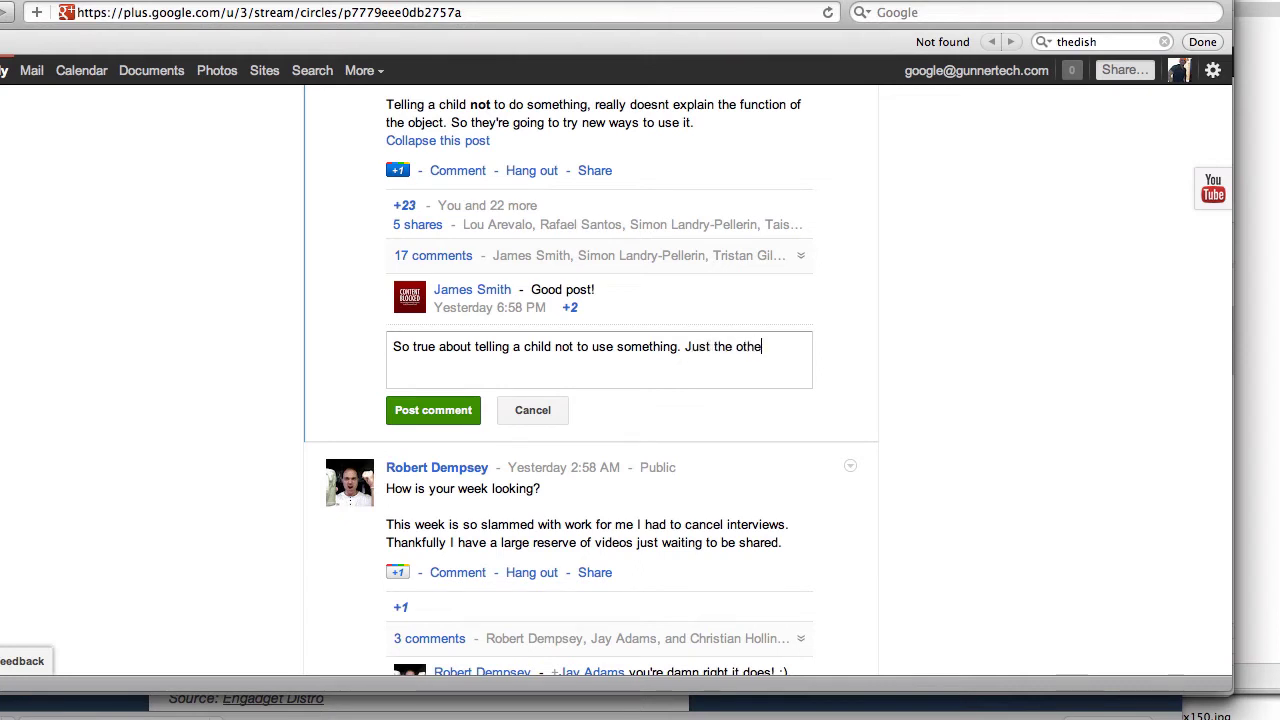
type("r day, I told my child not to pull on the ")
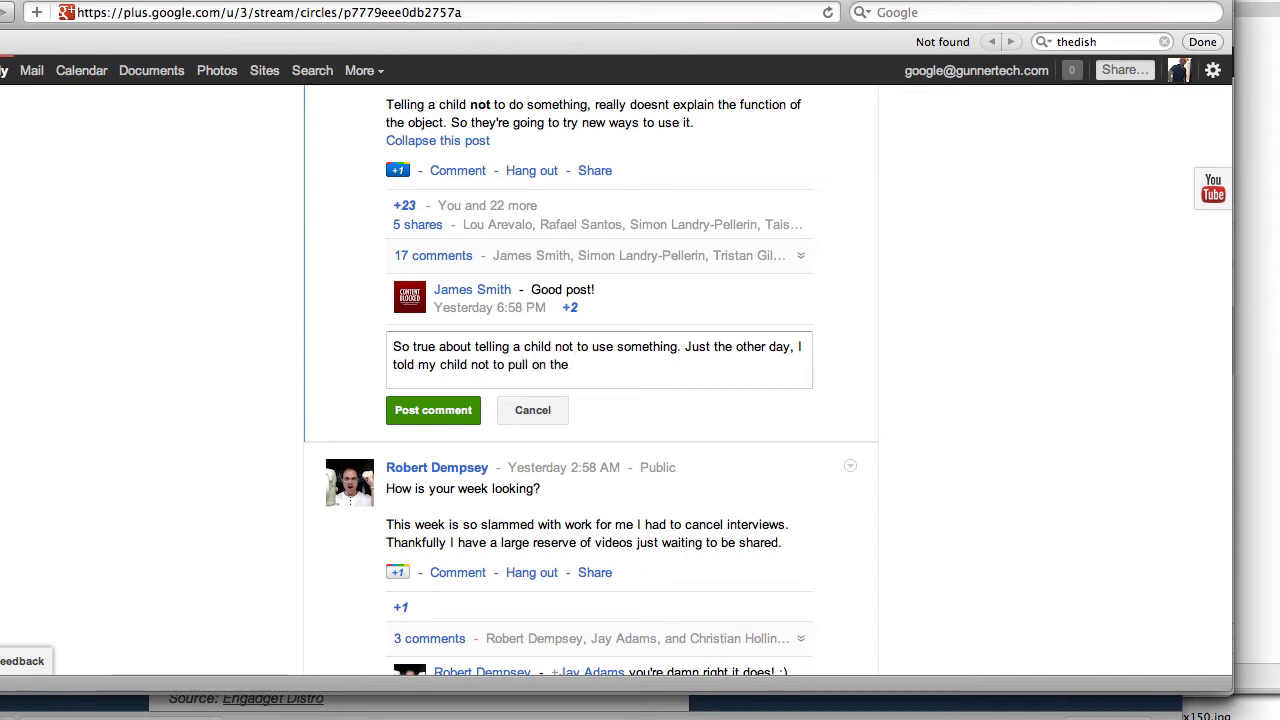
type("iron cord. Wh")
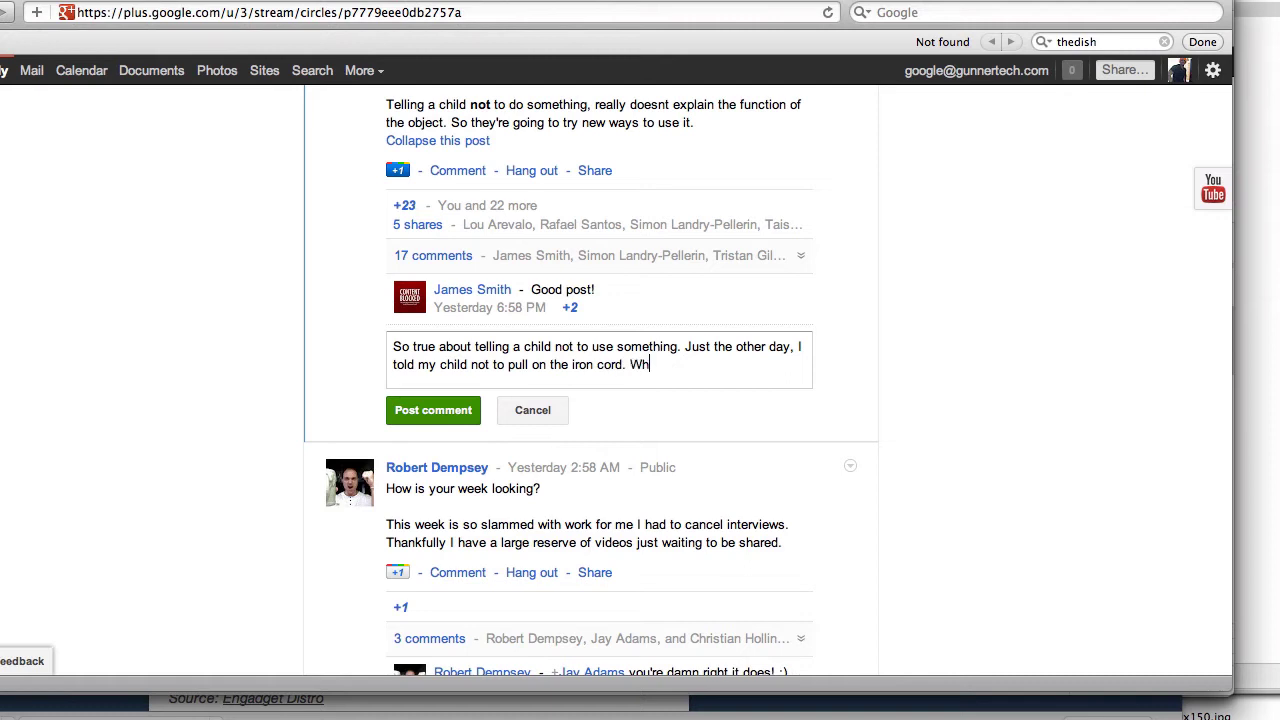
type("at's the first thing he does?")
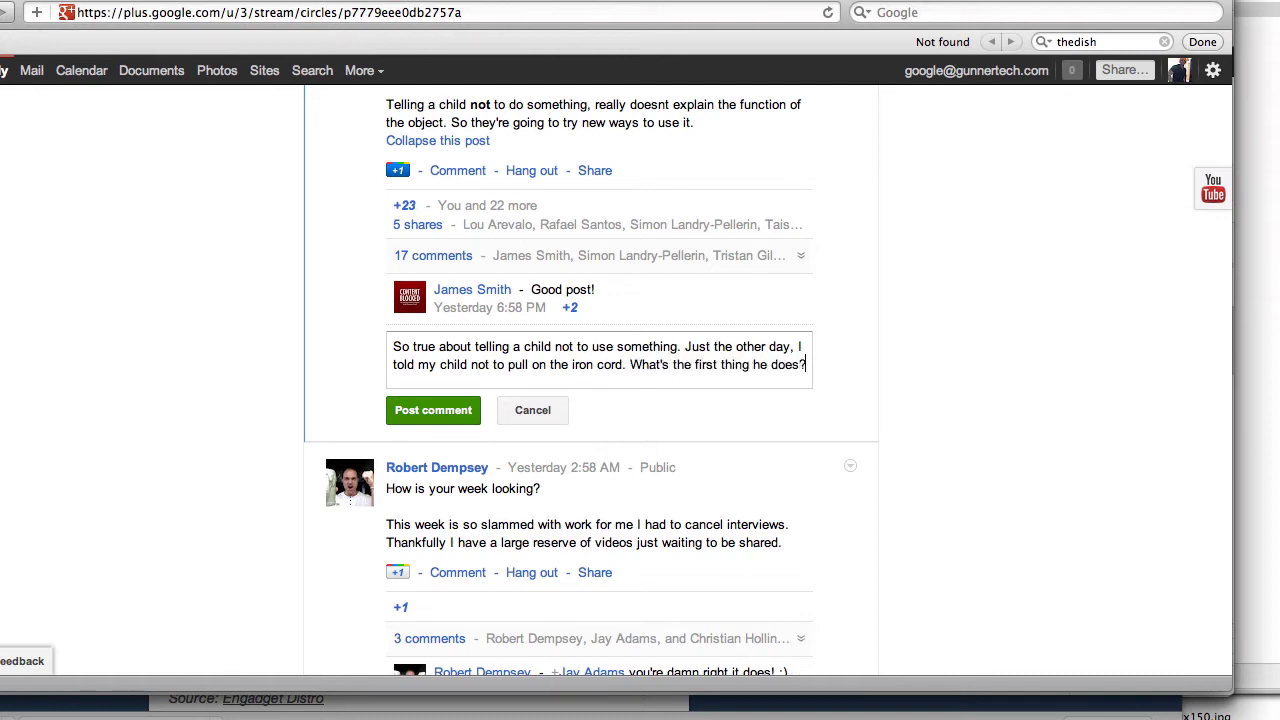
type(" Us")
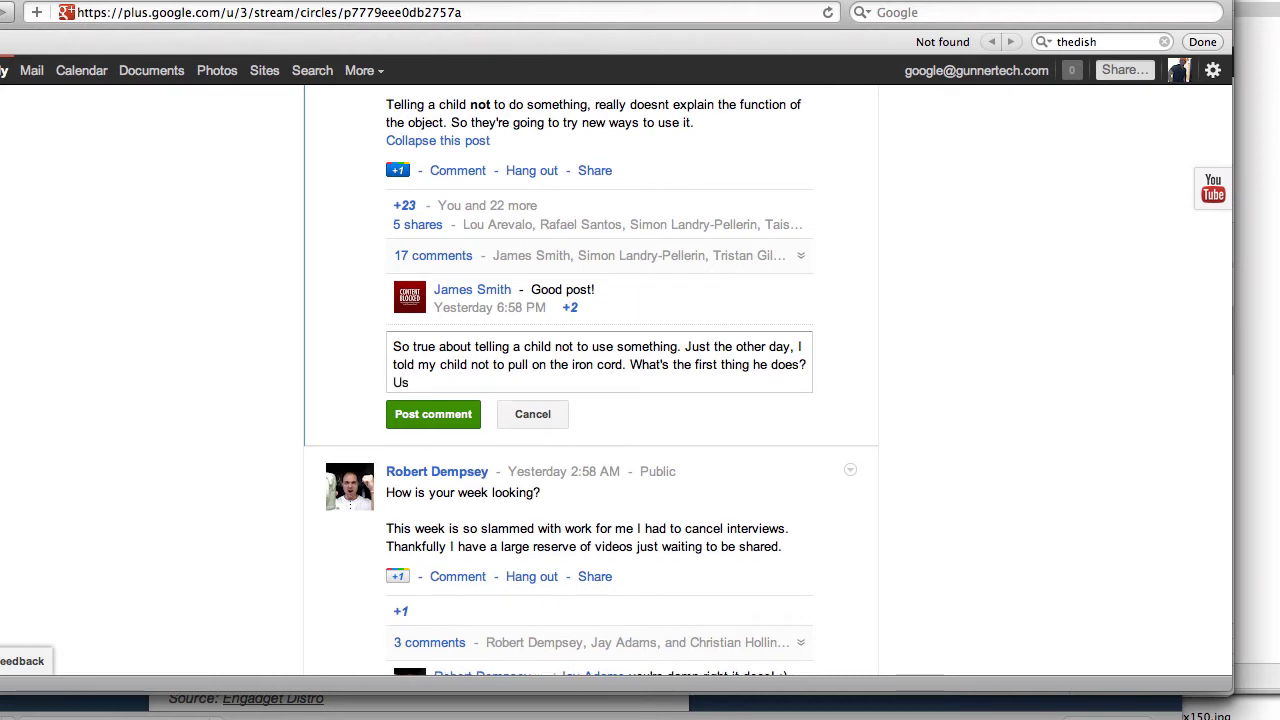
type("es it a")
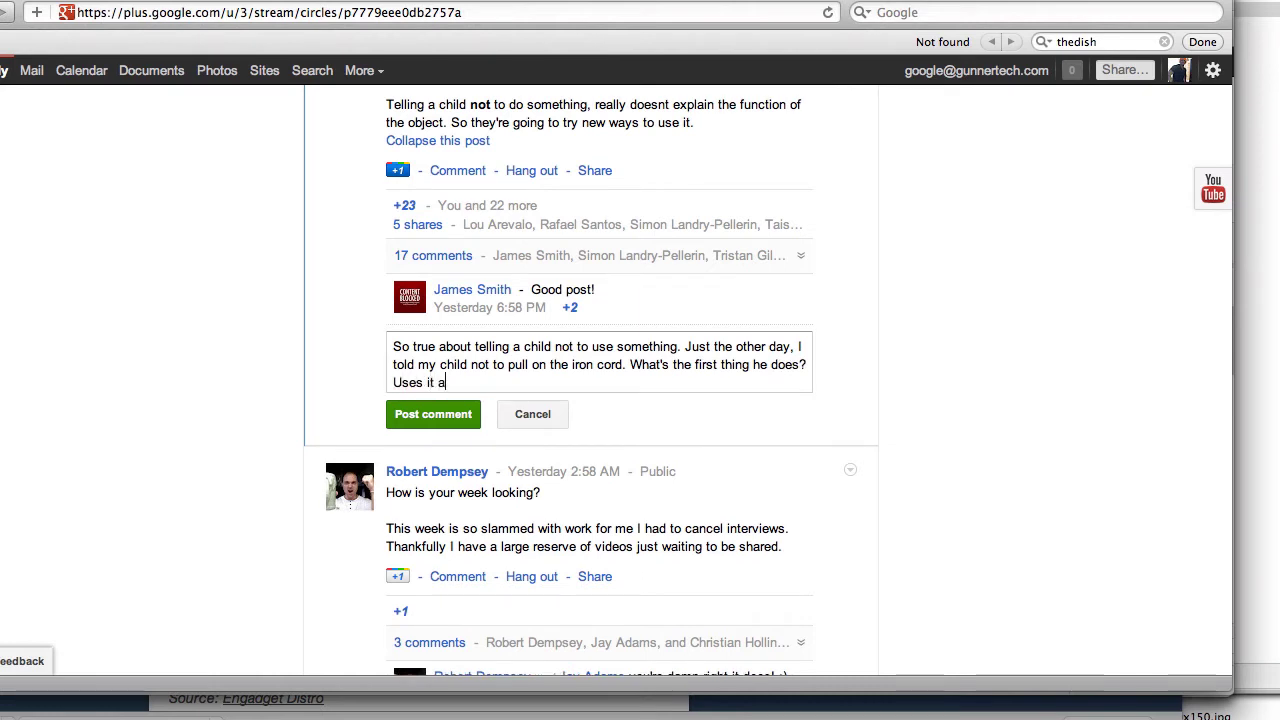
type("s a lasso to ro")
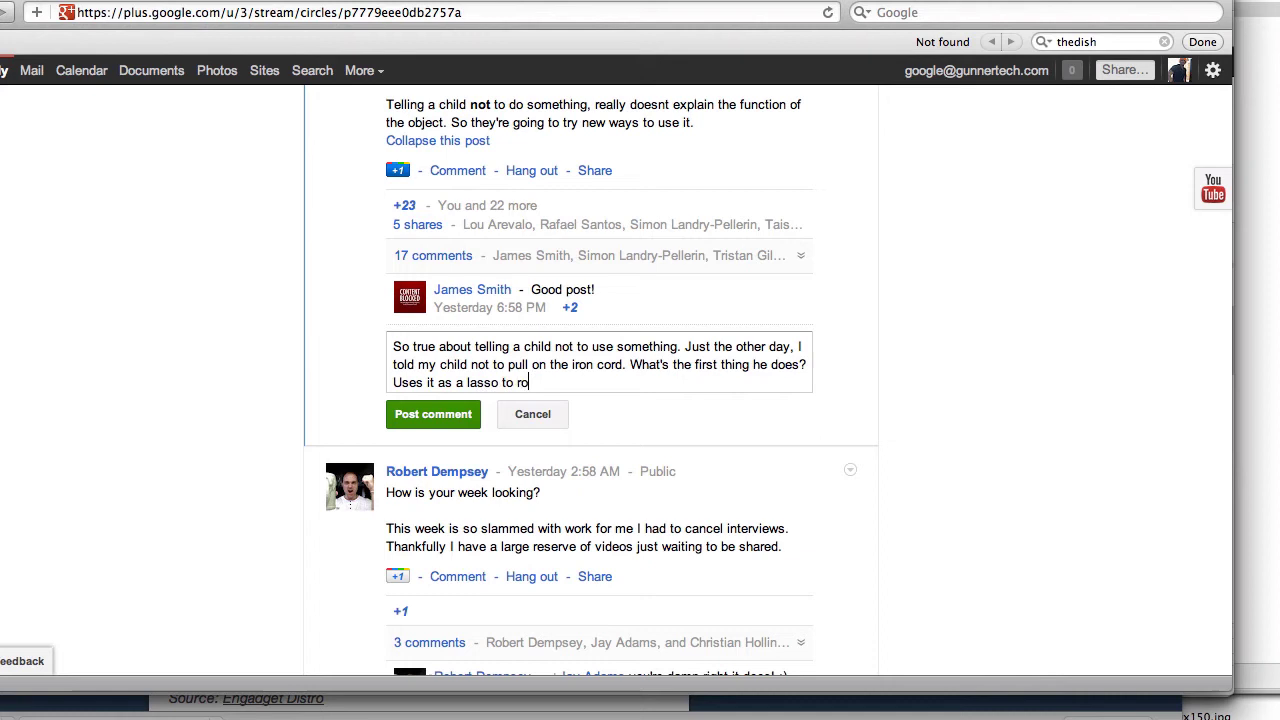
key("BackSpace")
key("BackSpace")
type("try and rope")
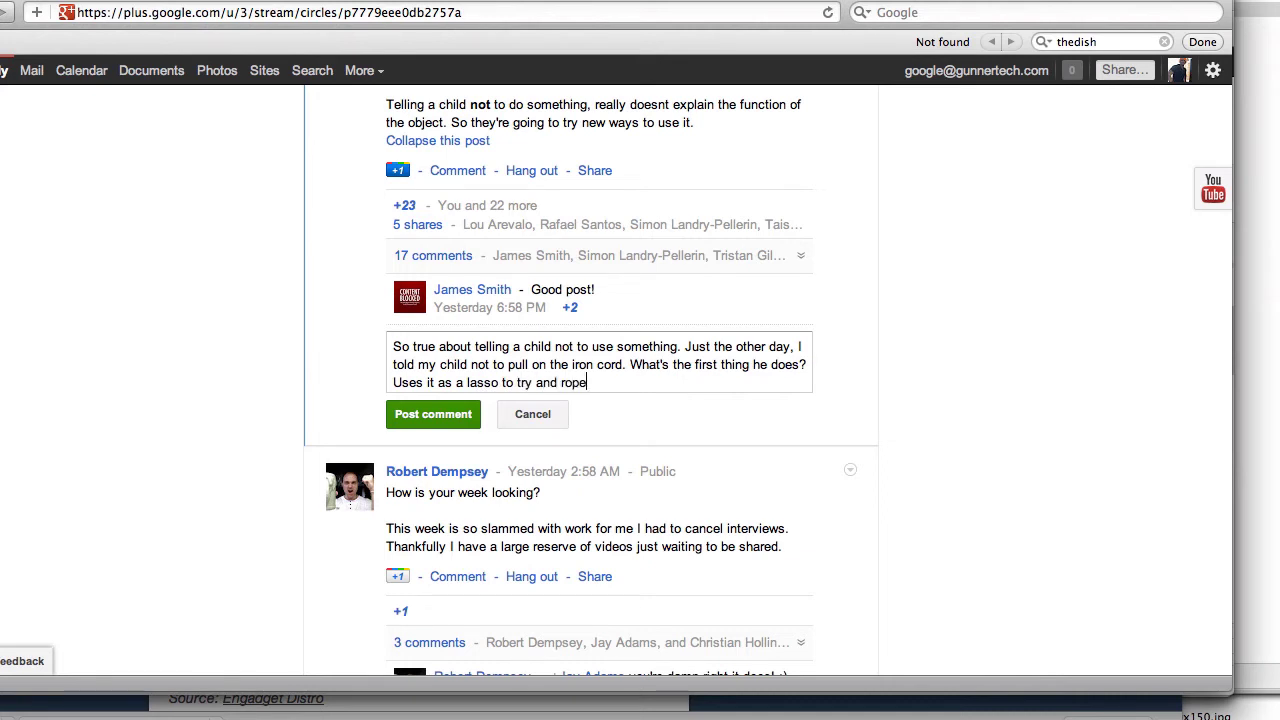
type(" that ca")
key("BackSpace")
key("BackSpace")
key("BackSpace")
key("BackSpace")
key("BackSpace")
key("BackSpace")
key("BackSpace")
type("our cat!")
left_click(416, 419)
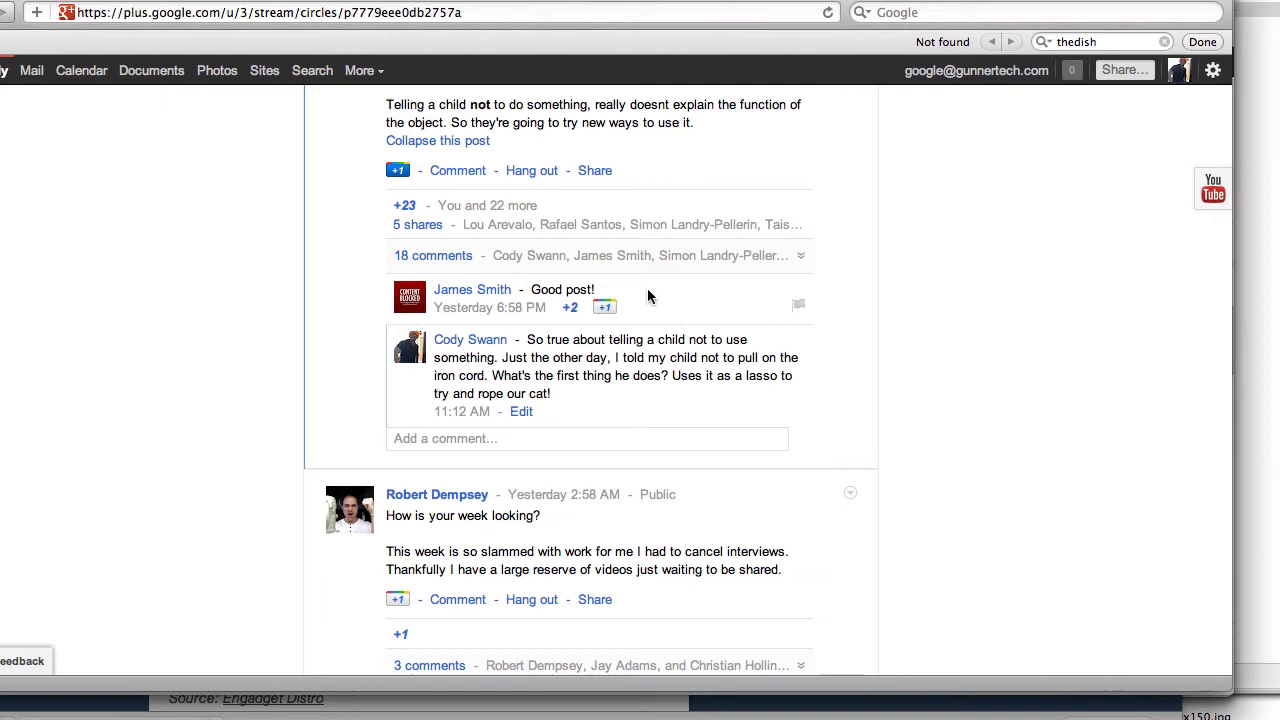
scroll(561, 287, "up", 1)
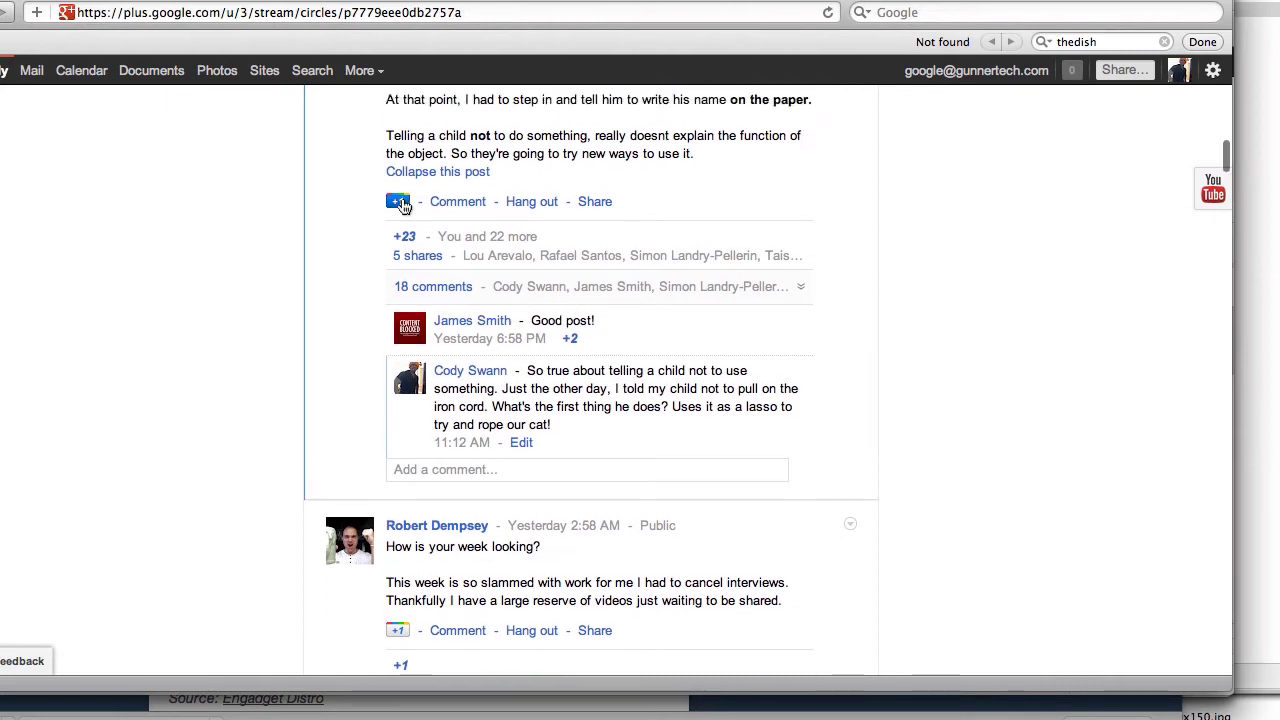
scroll(408, 416, "down", 1)
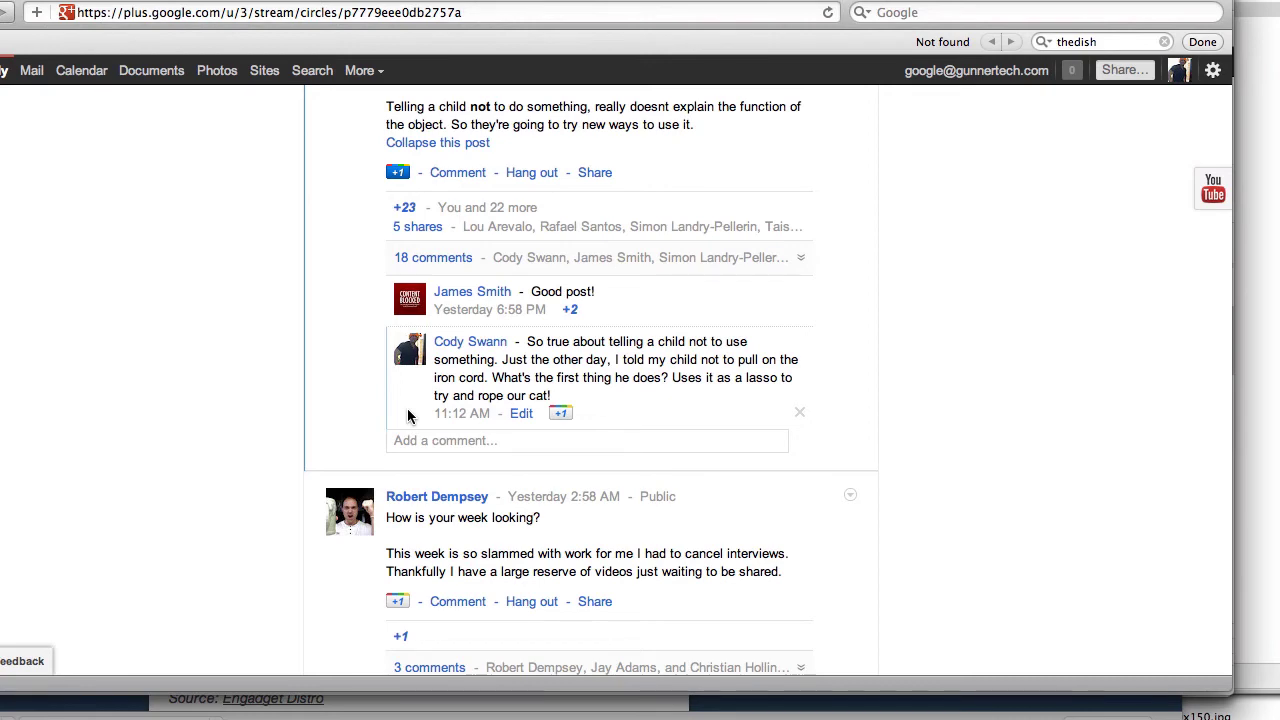
- Scroll to the Jason Wu for Target Cat Tote post and bring up its Share this post dialog
scroll(408, 416, "down", 10)
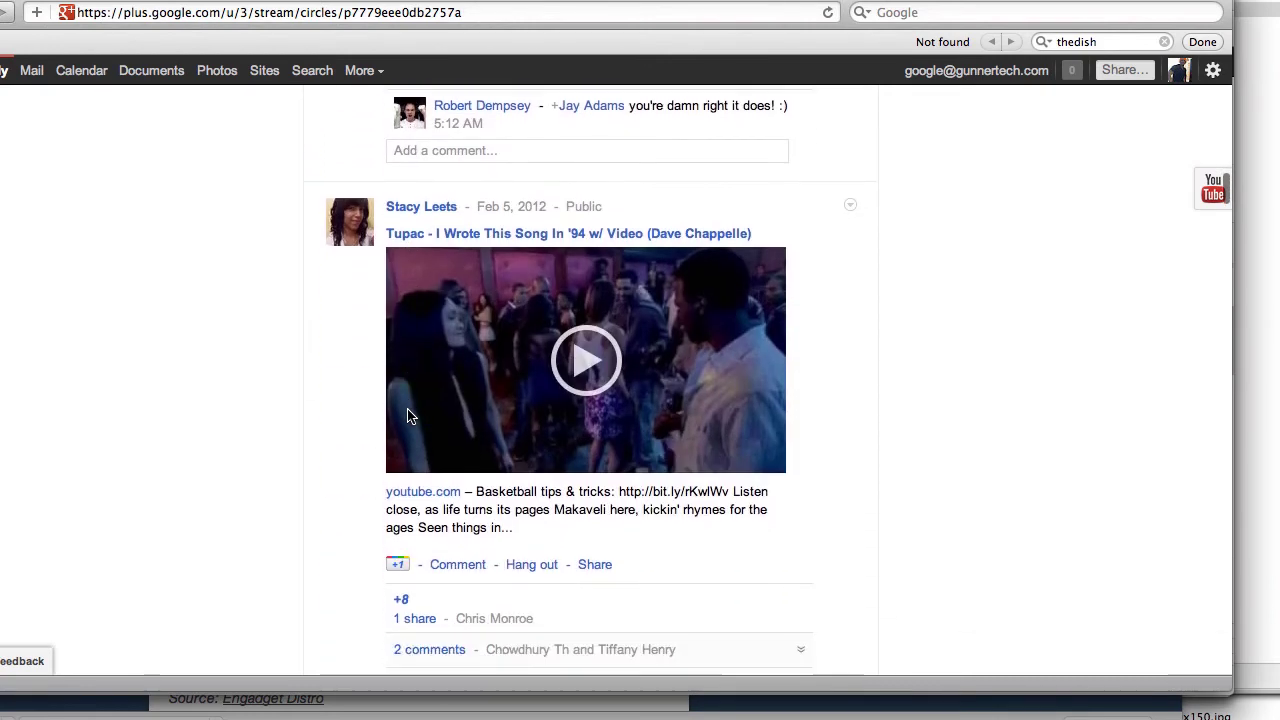
scroll(408, 416, "down", 10)
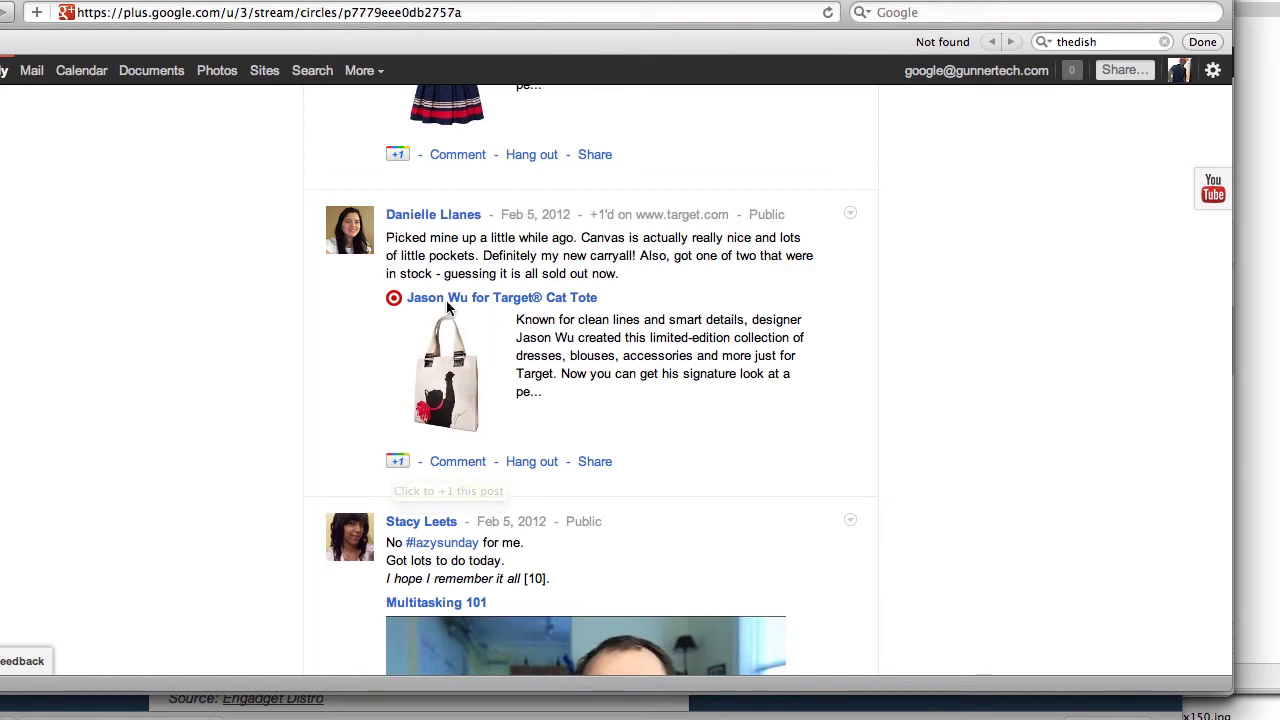
left_click(598, 463)
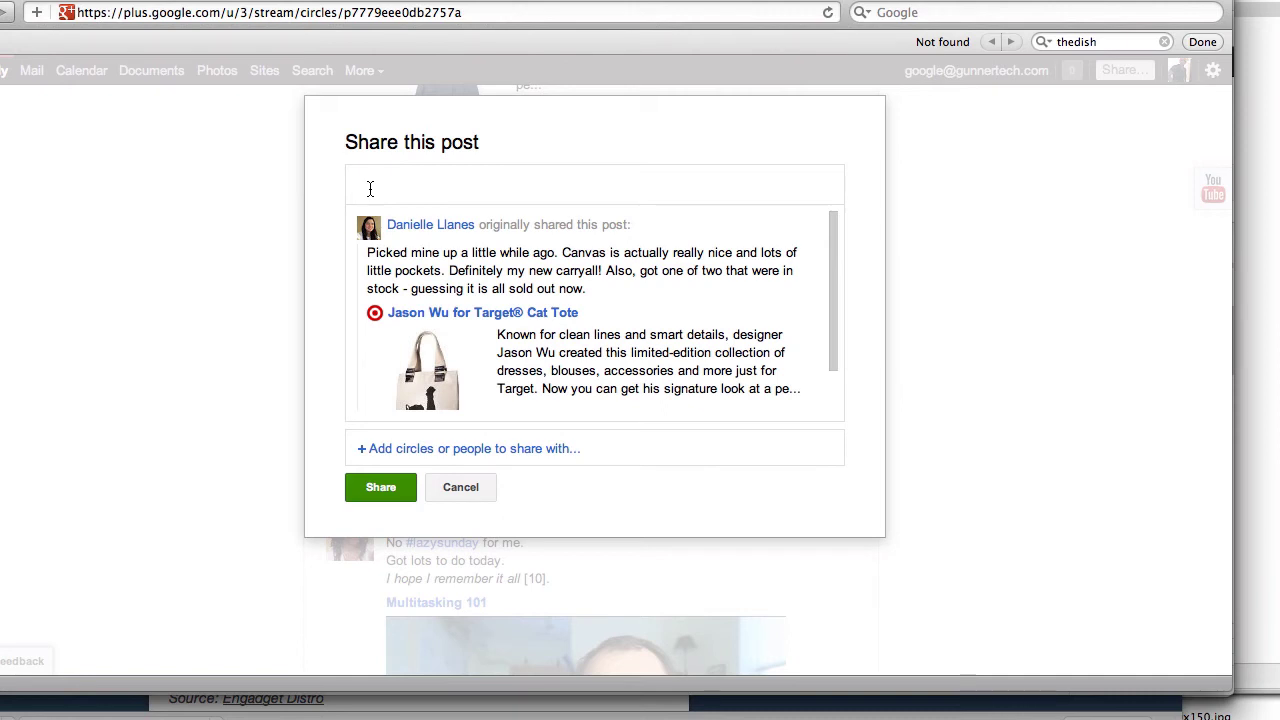
- Write 'I'm going today to get mine!', choose the Cupcake - Prospects circle, and send the share
type("I'm going today to get mine!")
left_click(409, 449)
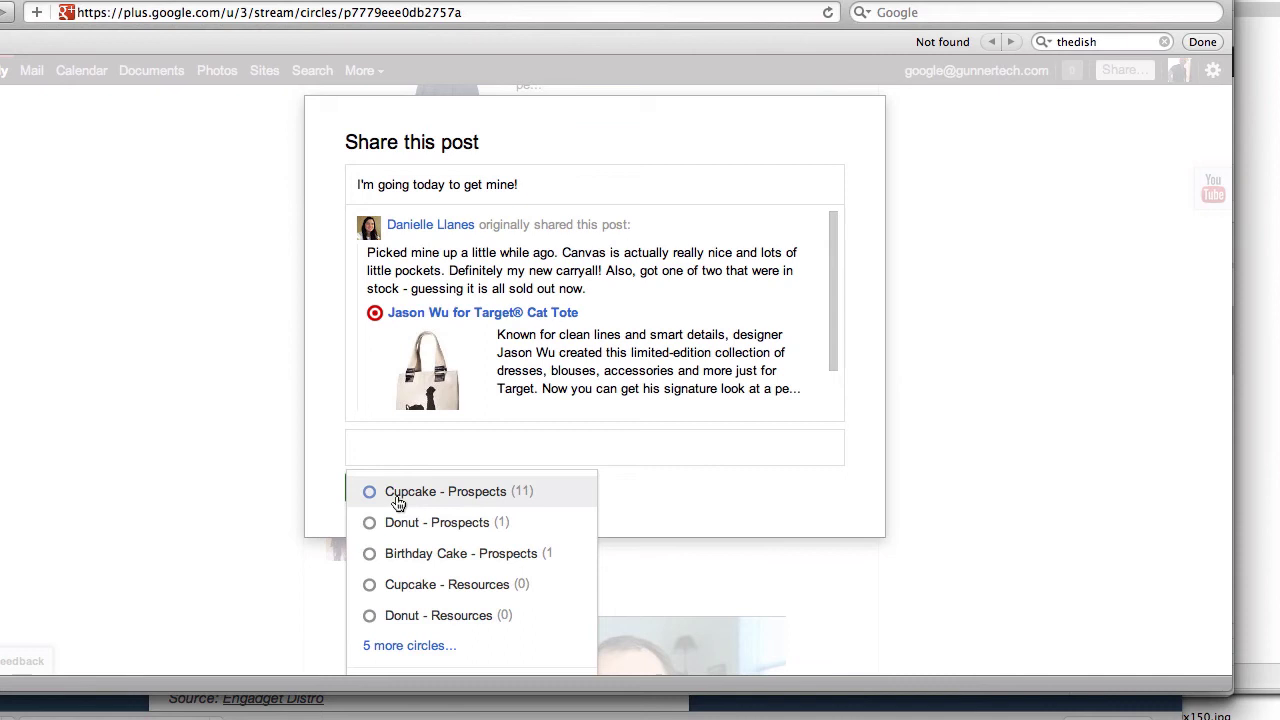
left_click(403, 493)
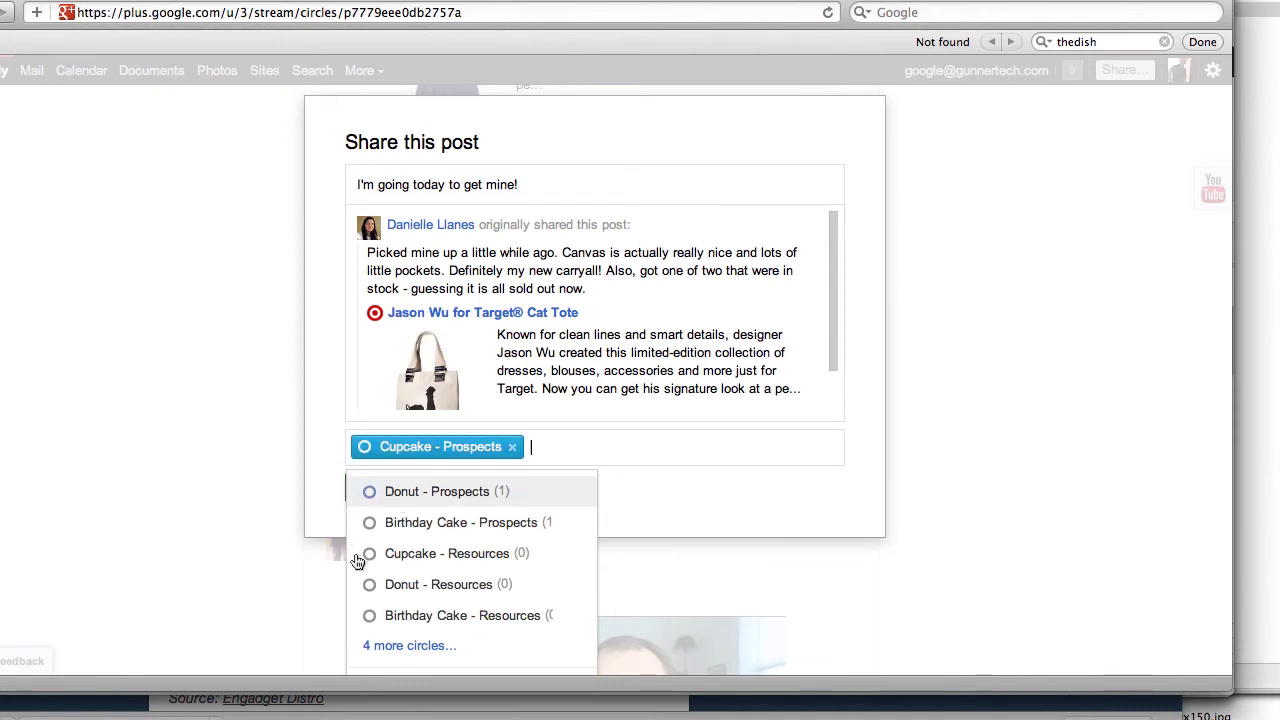
scroll(360, 565, "down", 2)
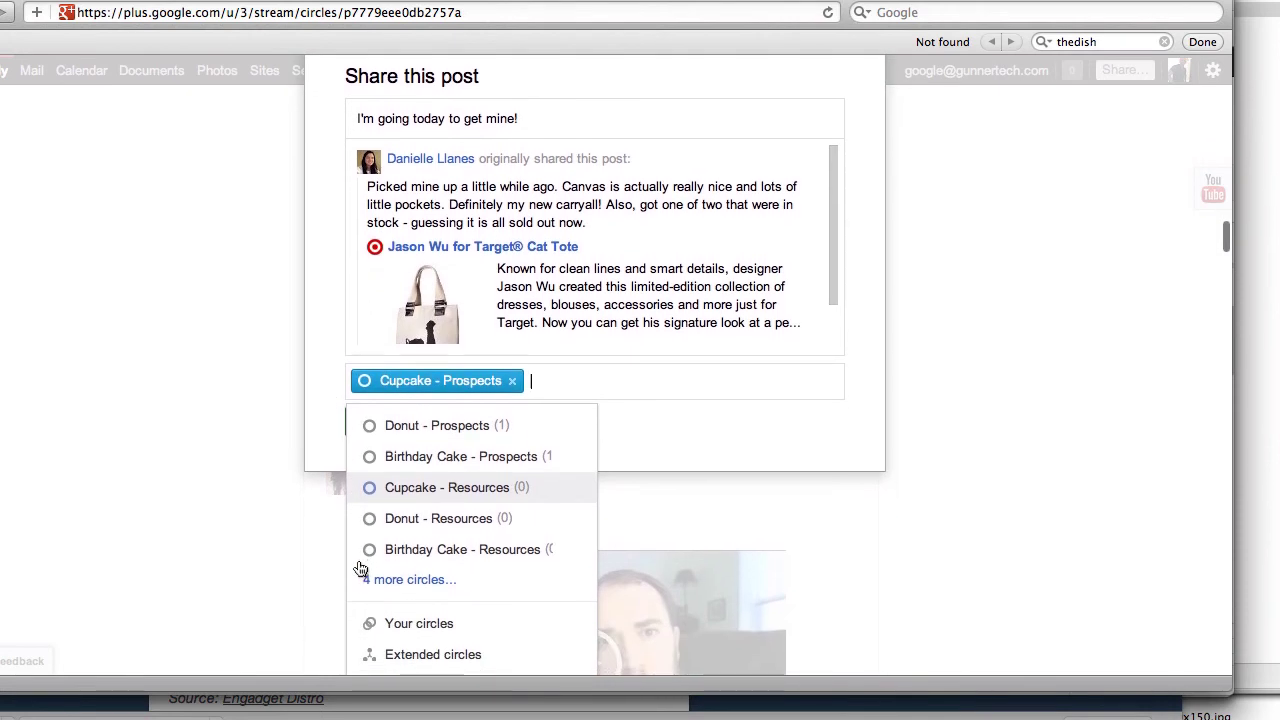
scroll(395, 478, "down", 1)
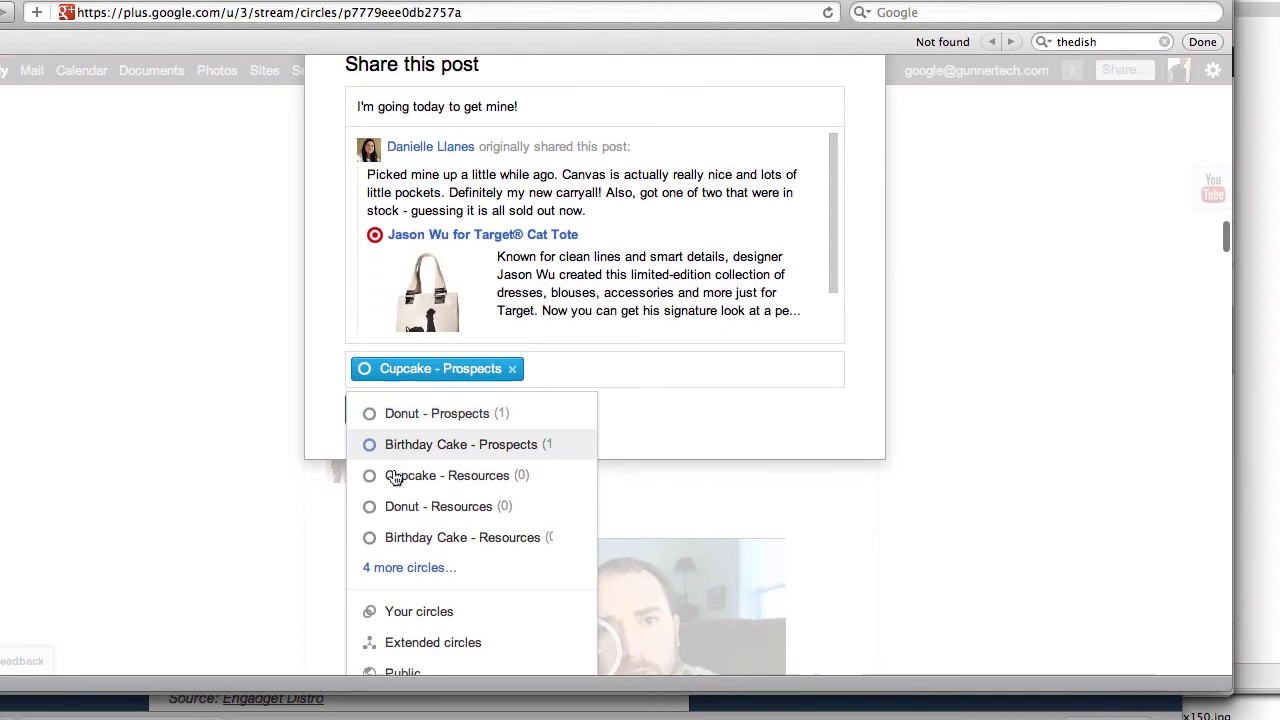
scroll(395, 478, "down", 2)
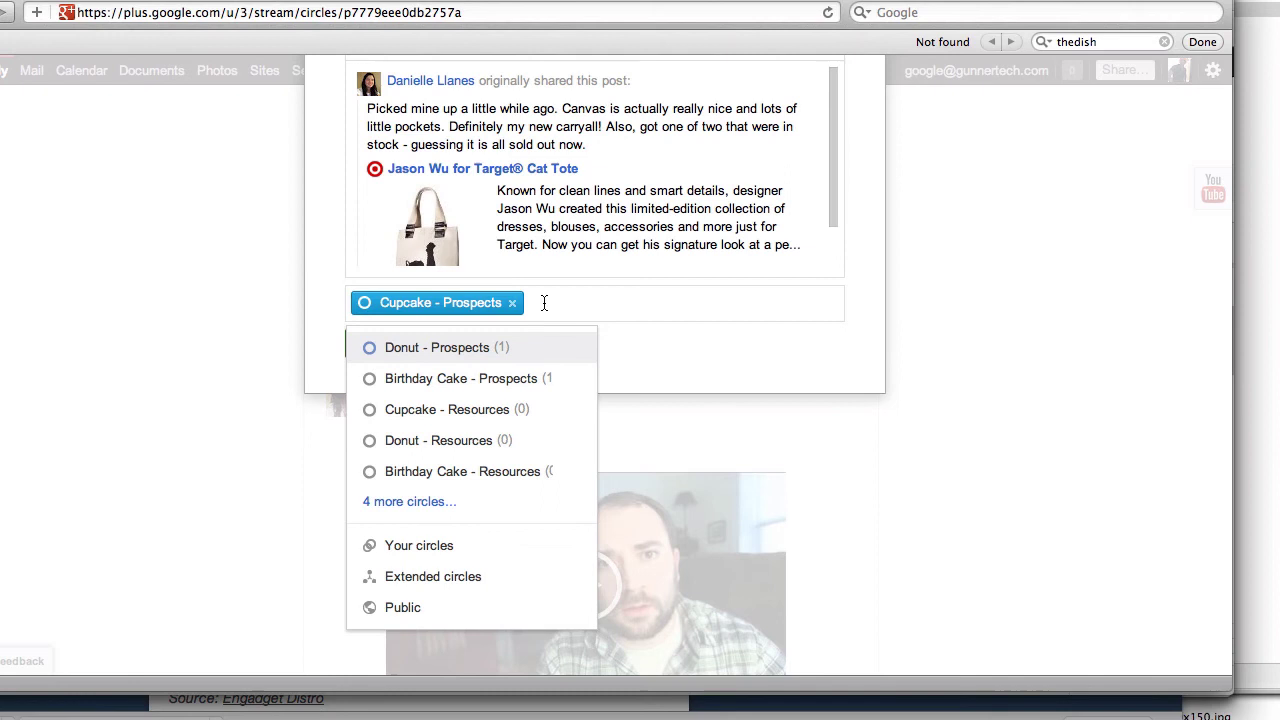
left_click(640, 342)
left_click(379, 344)
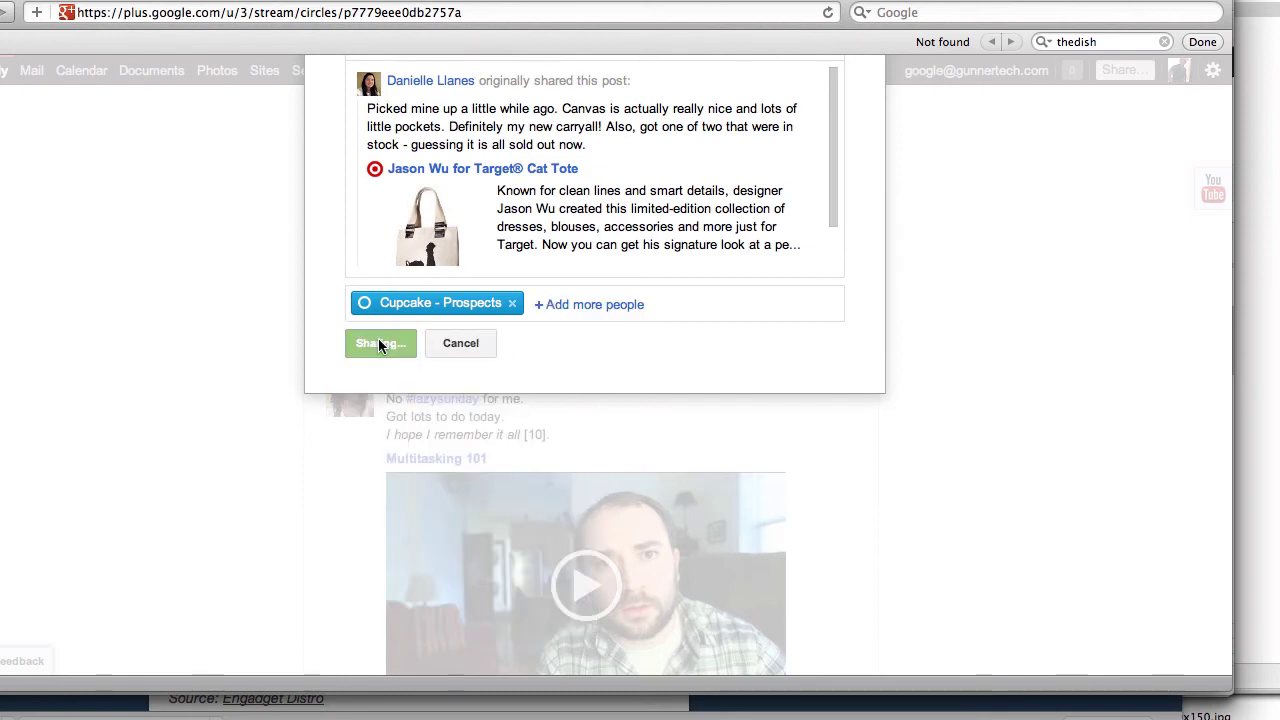